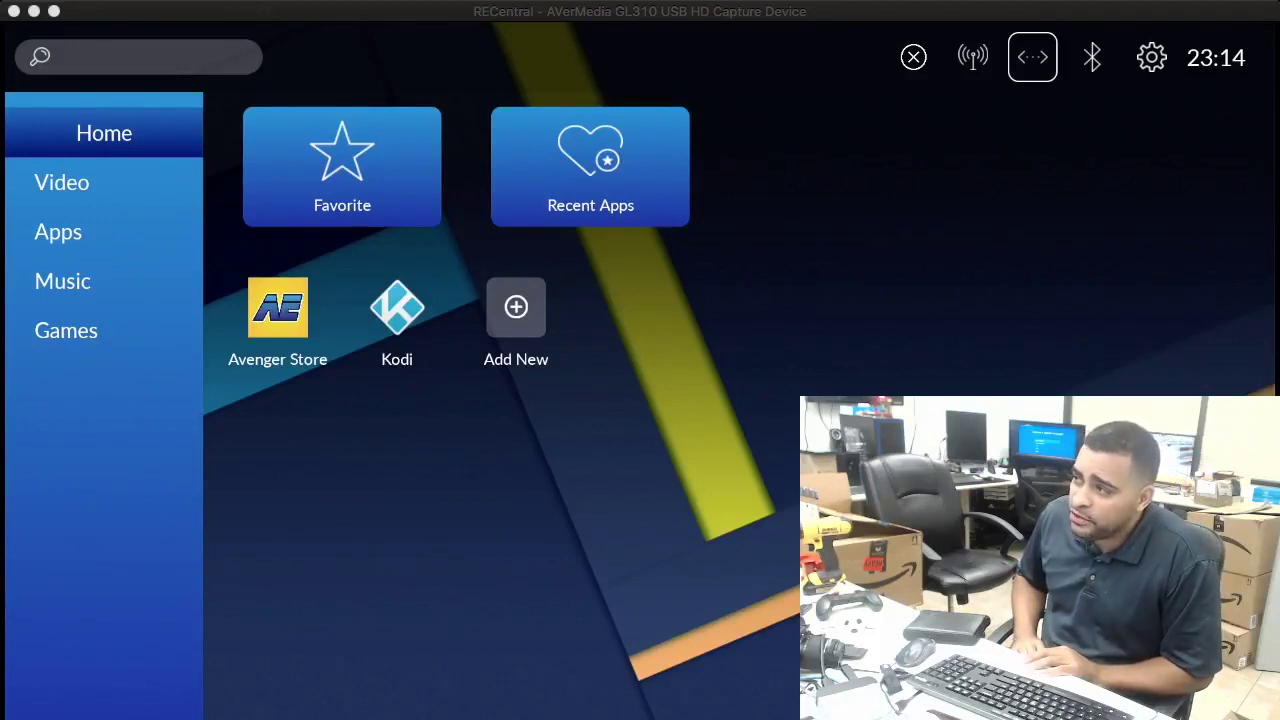
Show all installed apps from the launcher sidebar and launch Google Play Store.
left_click(104, 182)
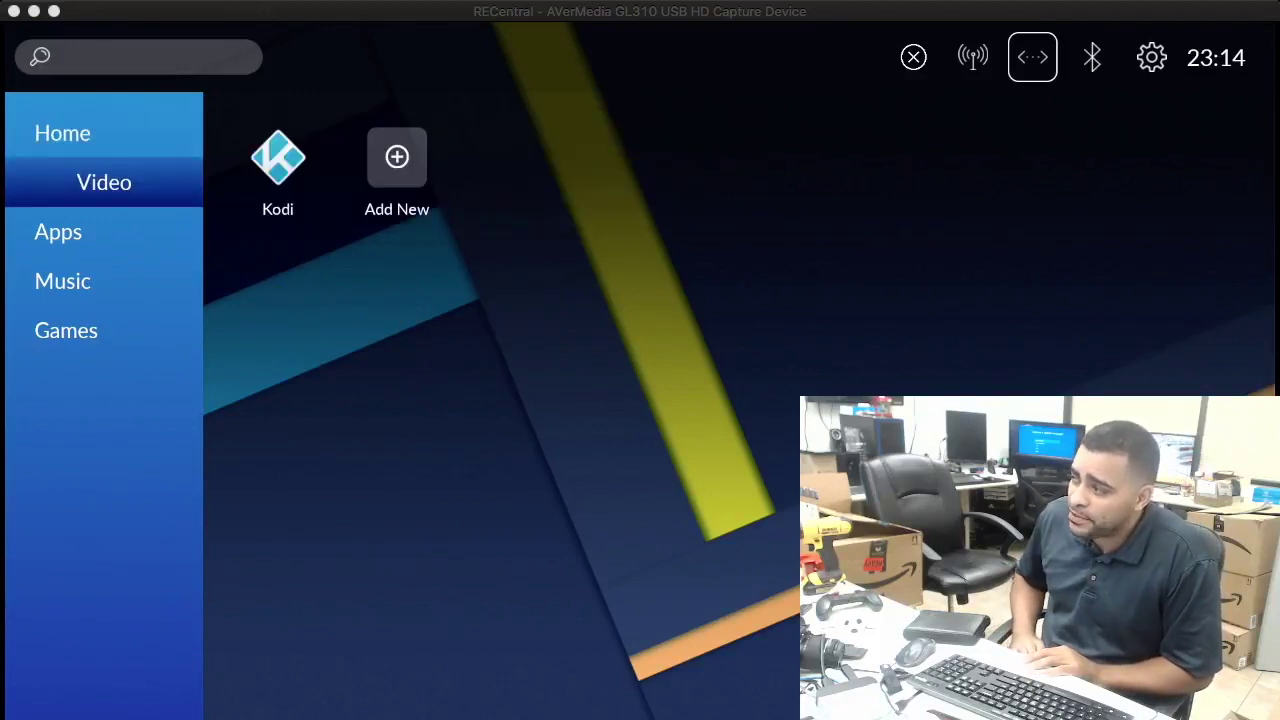
left_click(104, 231)
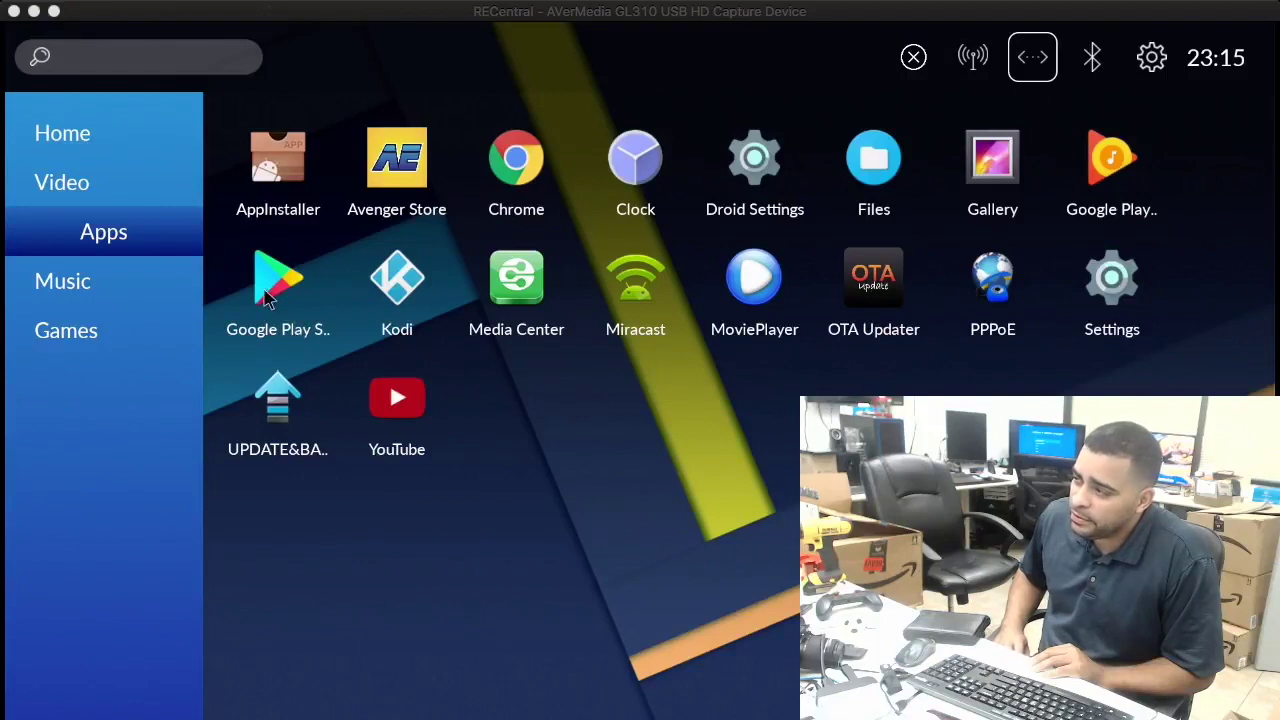
left_click(268, 300)
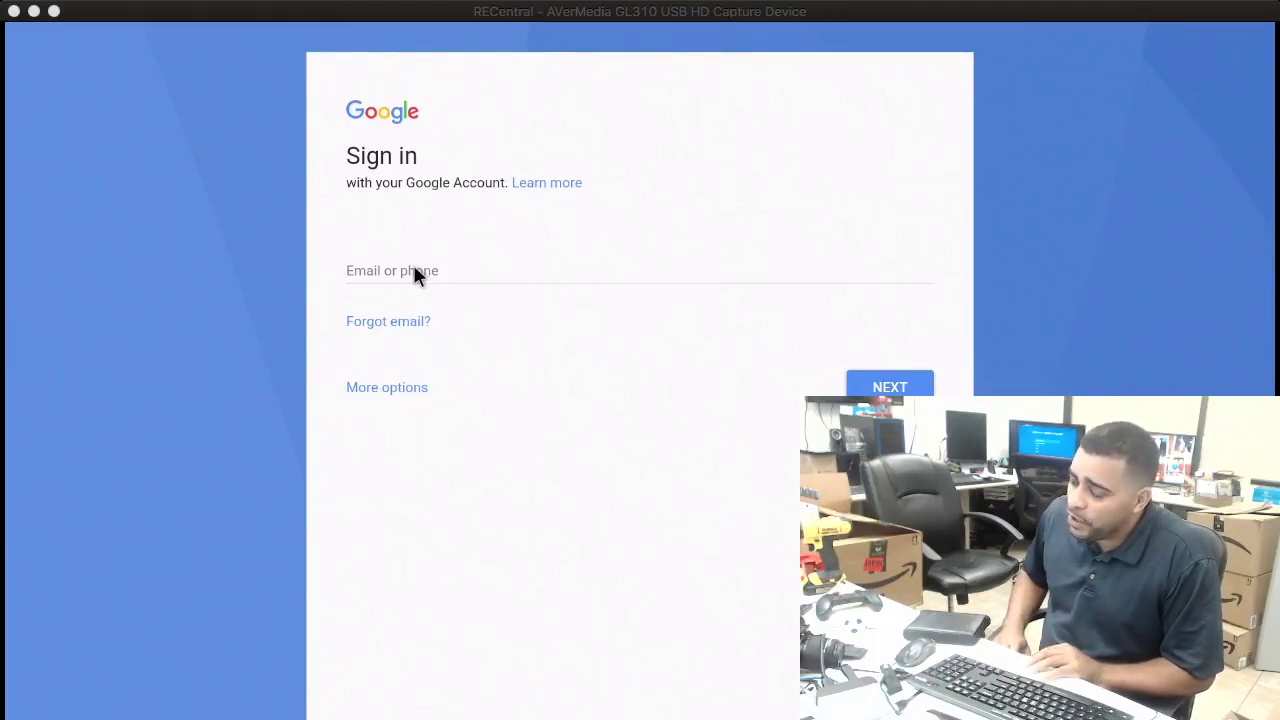
Enter the Google account e-mail, correct the stray characters, and submit it and the password.
left_click(414, 272)
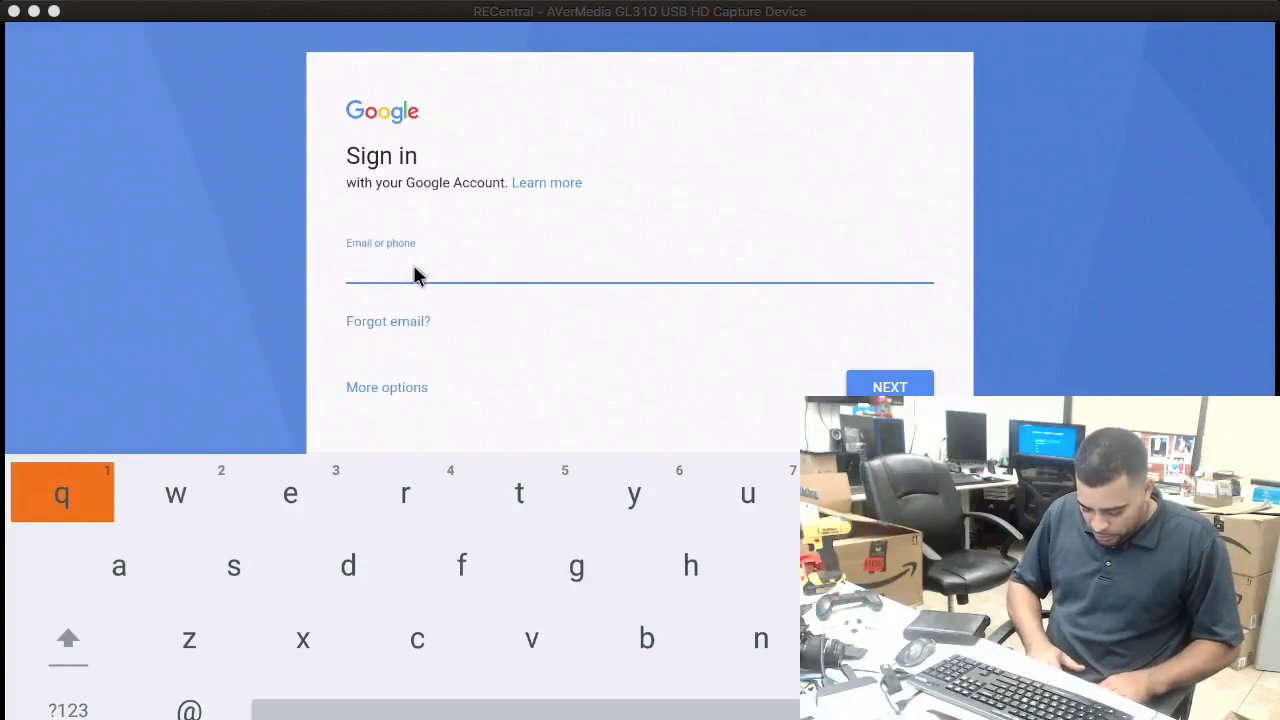
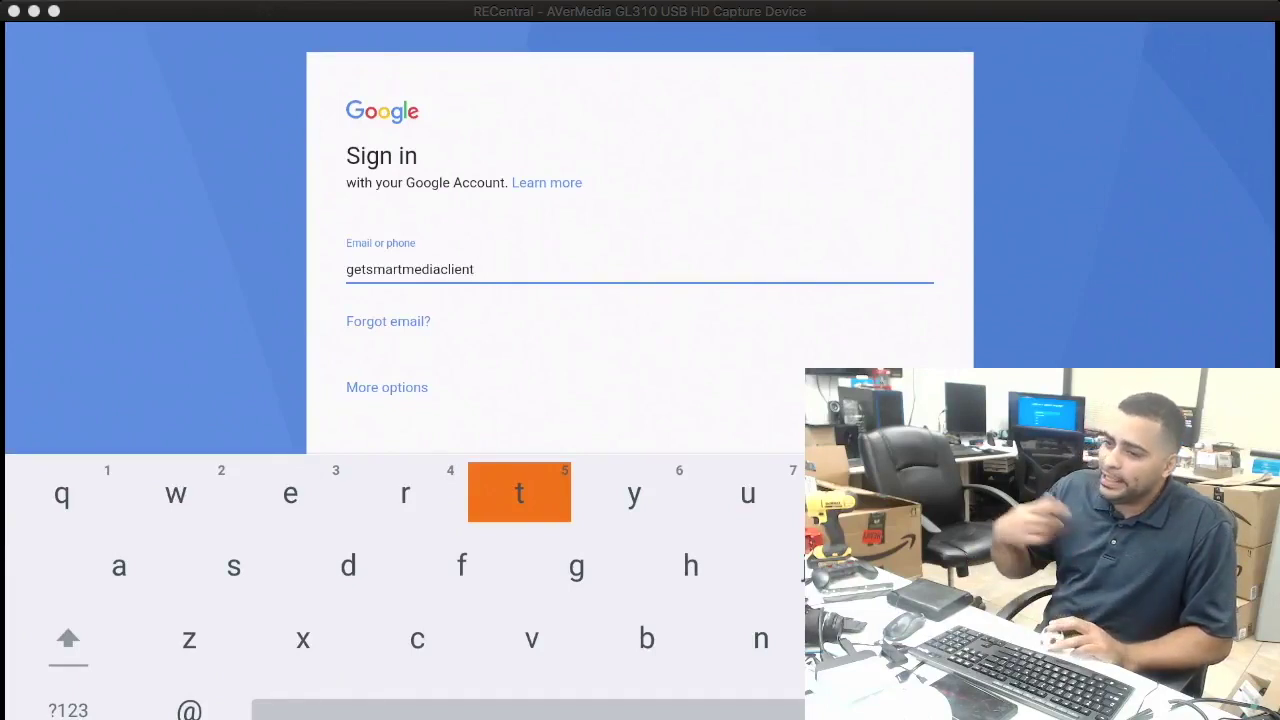
key("Return")
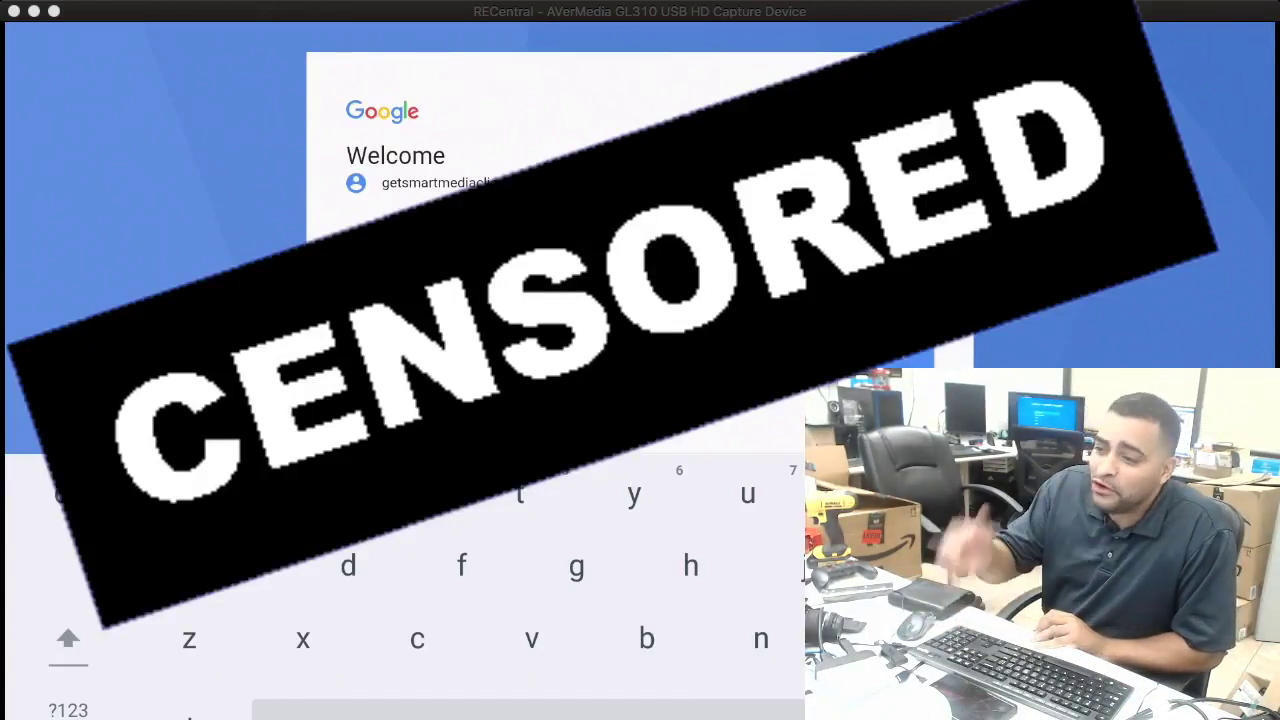
key("Return")
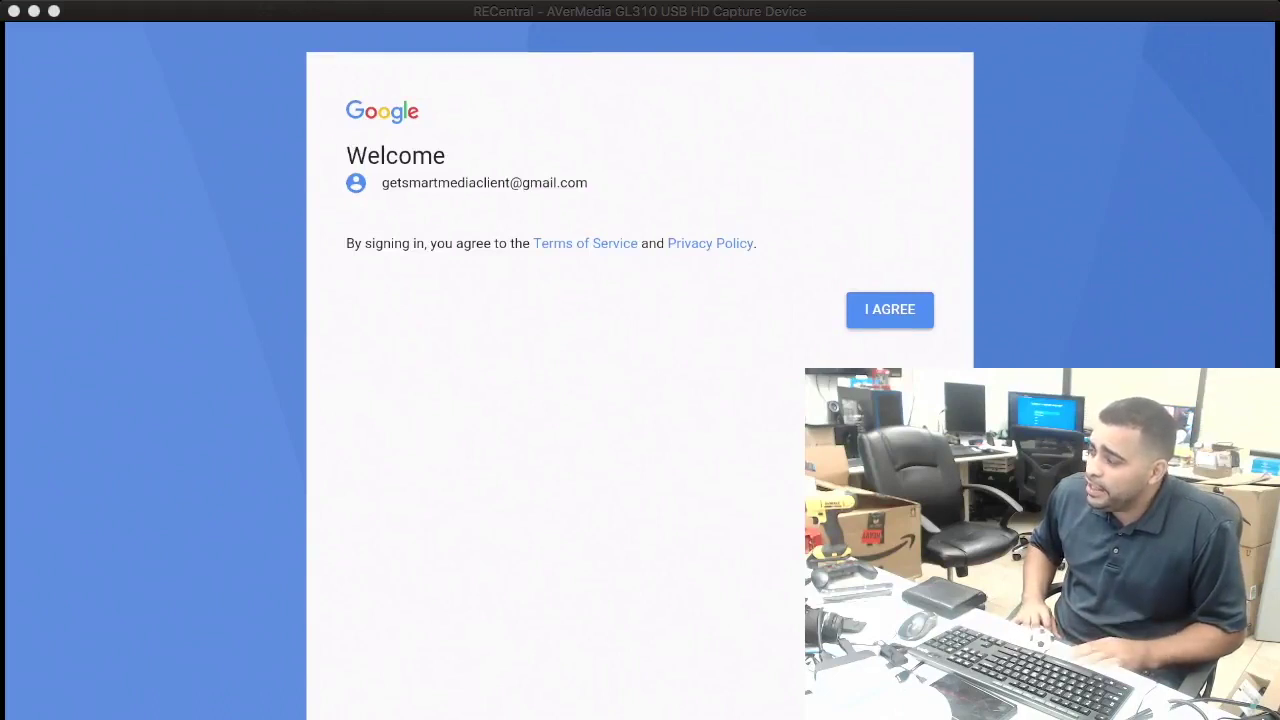
Agree to Google's Terms of Service and Privacy Policy.
left_click(884, 318)
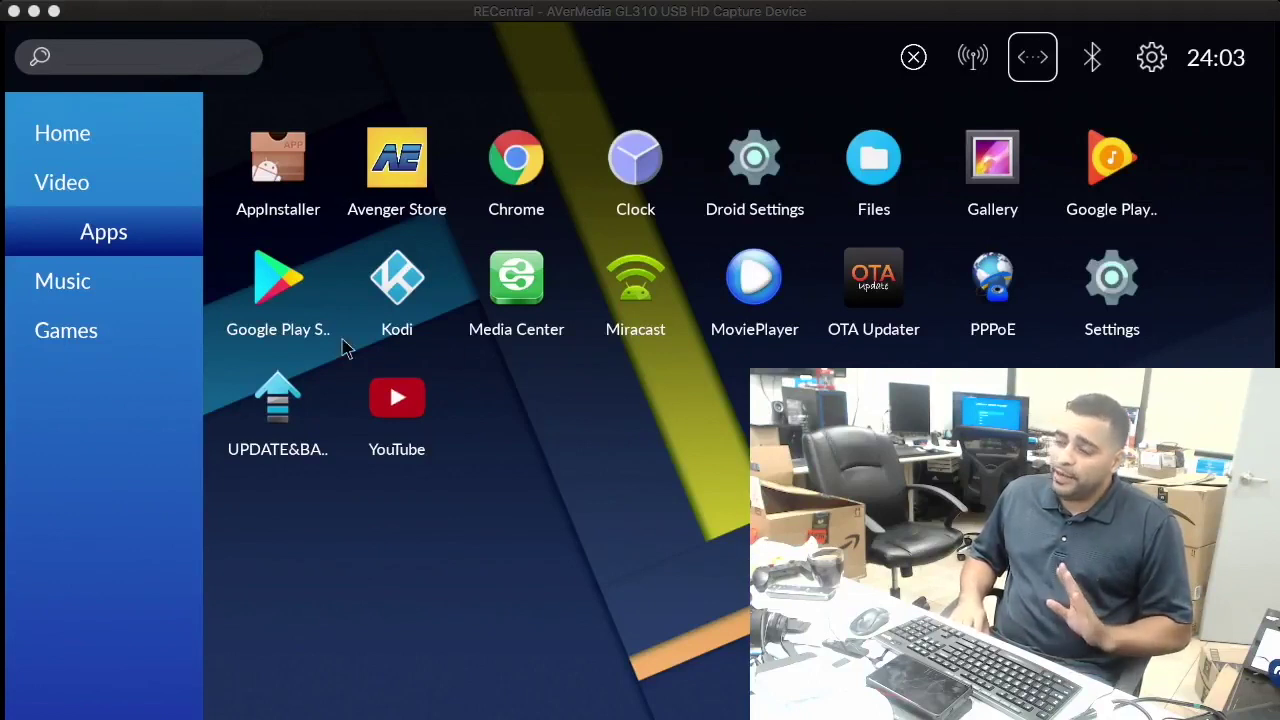
Search Google Play for 'quick support' and open the TeamViewer QuickSupport result.
left_click(278, 302)
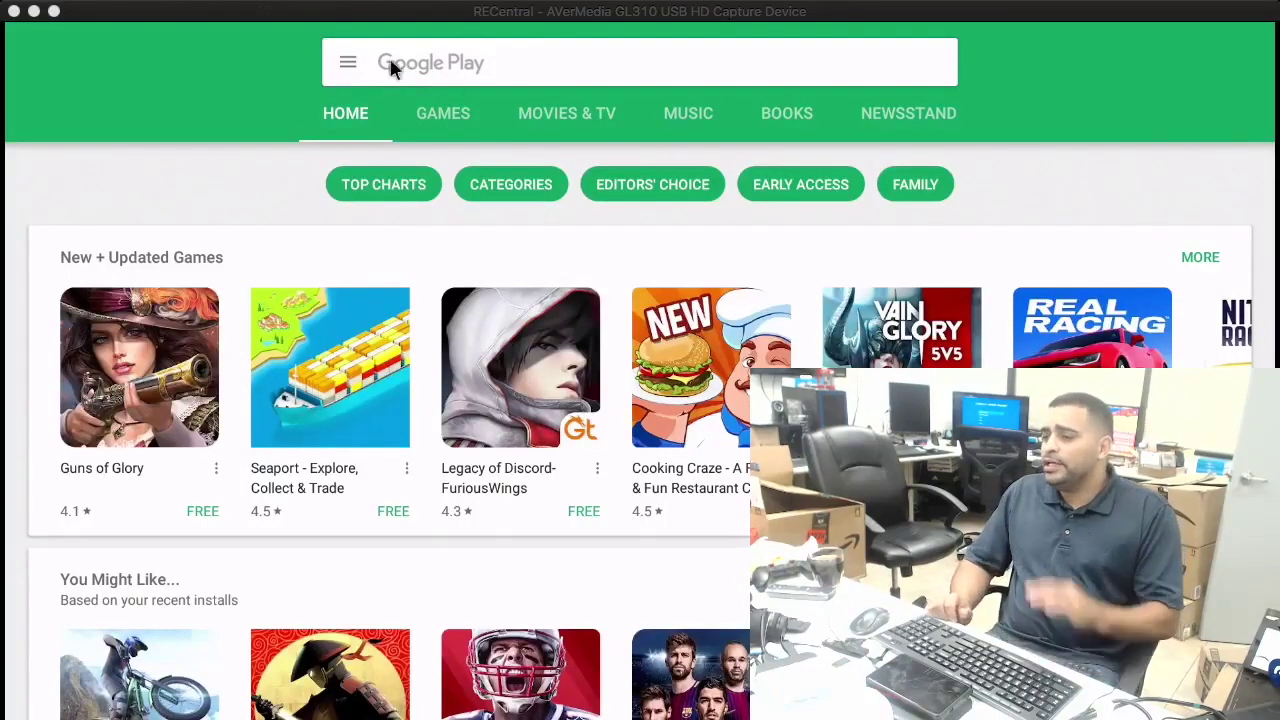
left_click(456, 64)
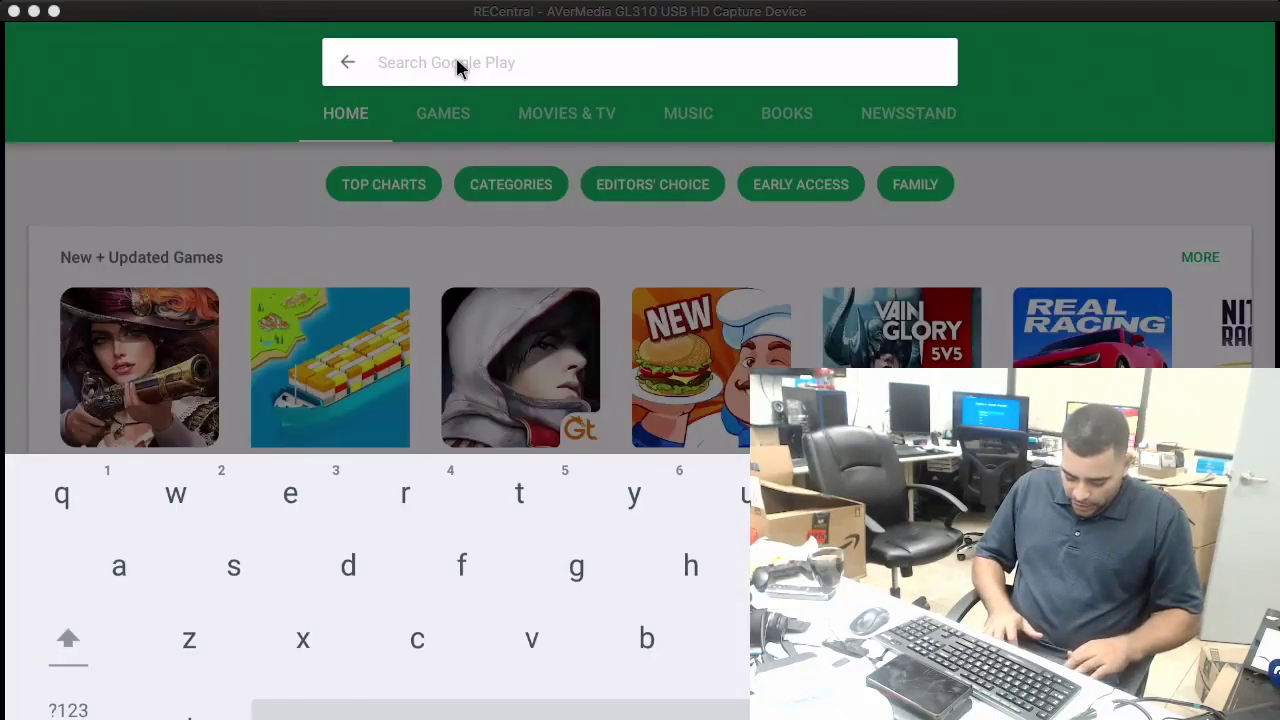
type("quick s")
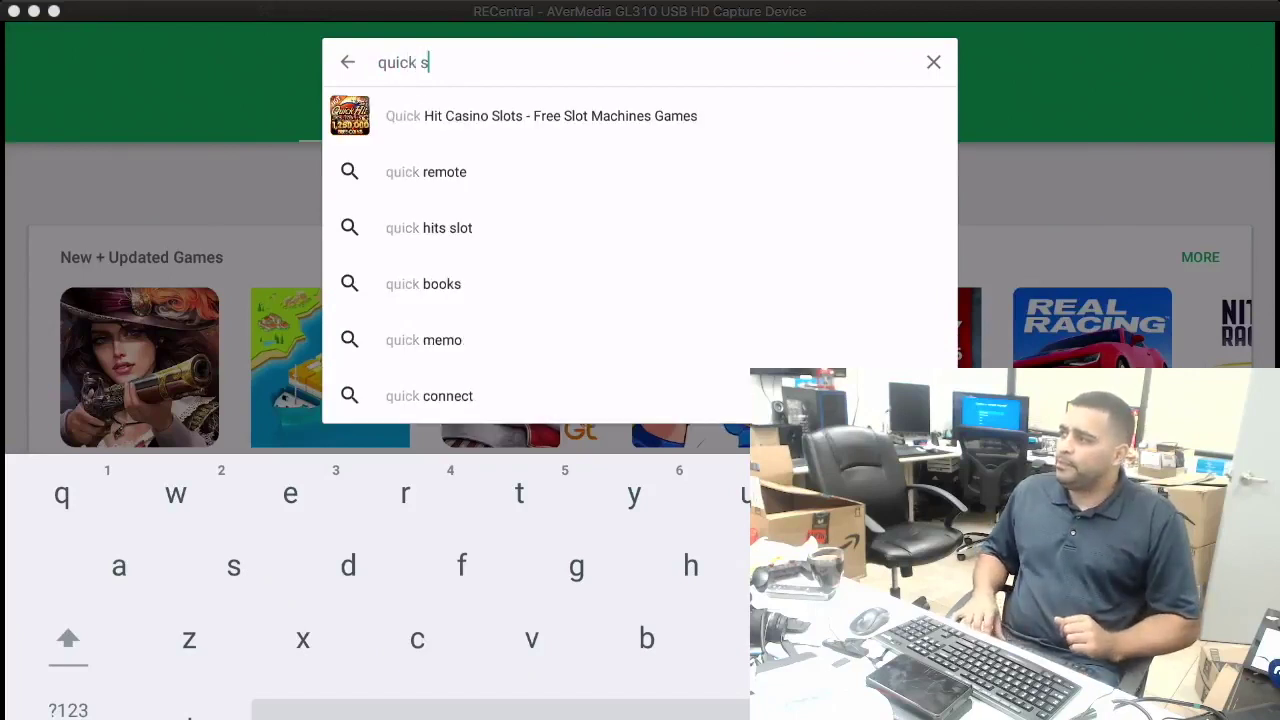
type("upport")
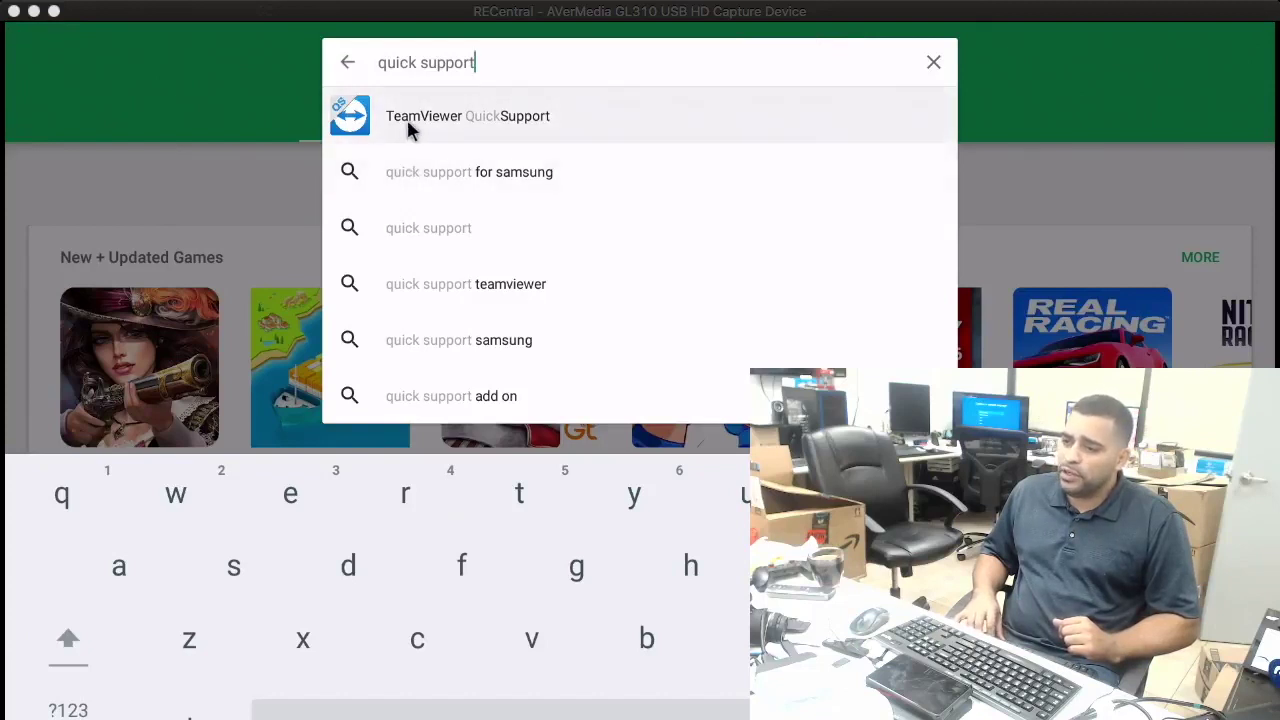
left_click(493, 117)
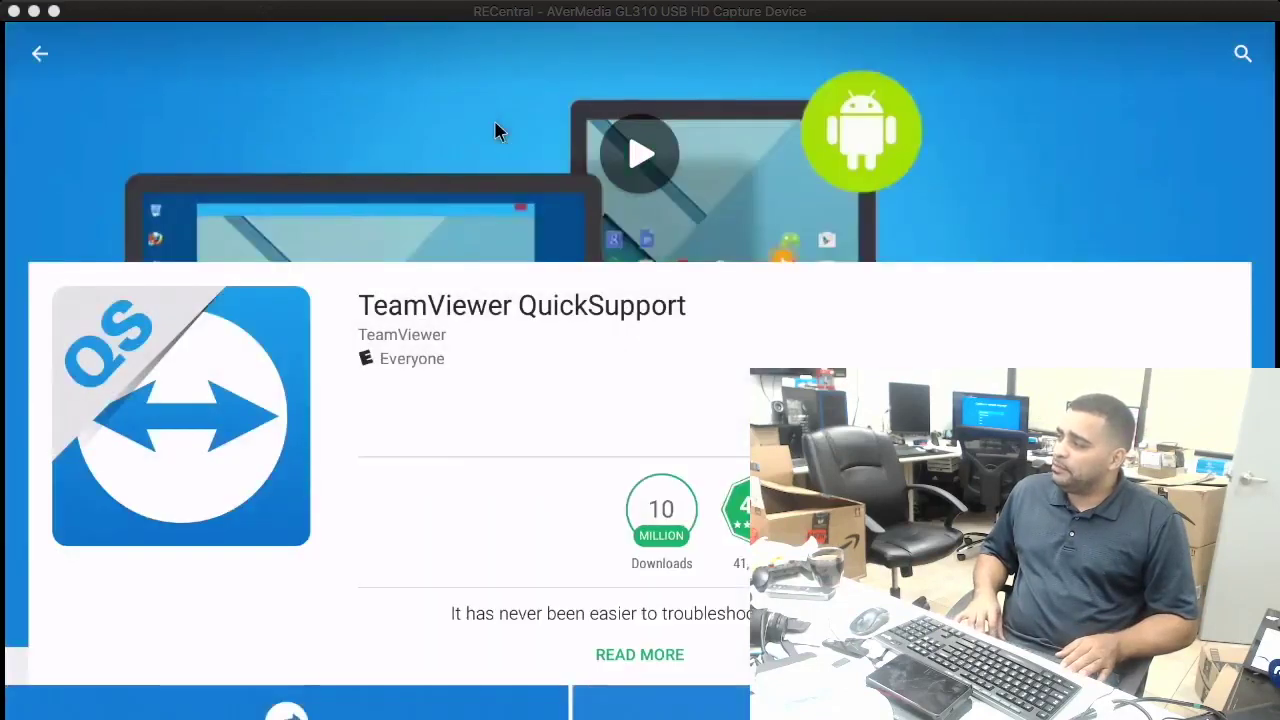
Install TeamViewer QuickSupport and open the TeamViewer Host app page once installed.
left_click(503, 400)
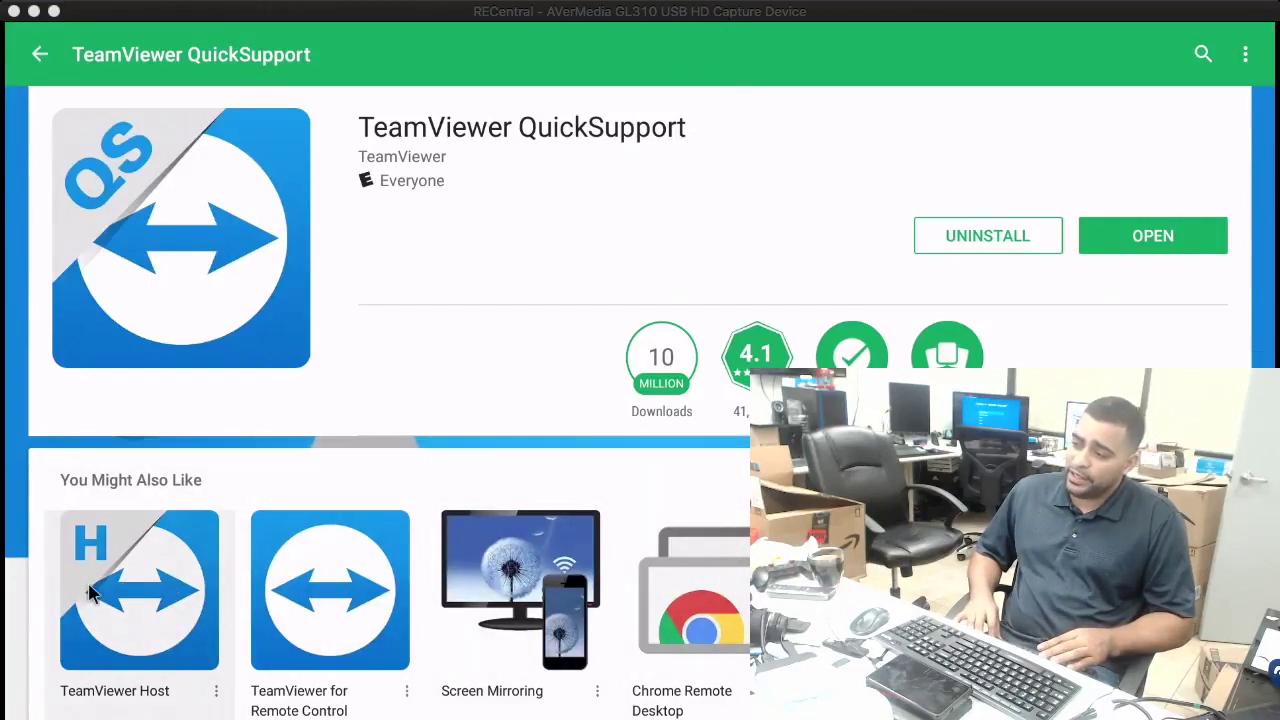
scroll(100, 600, "down", 2)
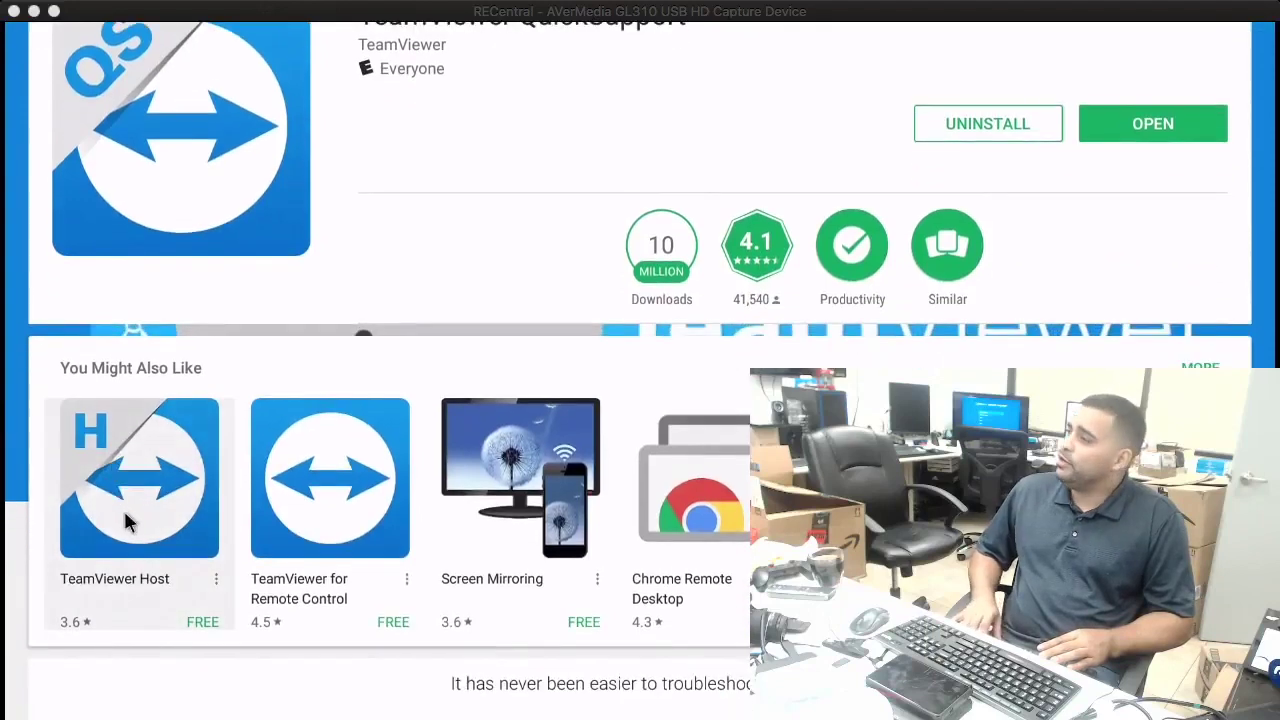
scroll(145, 510, "up", 3)
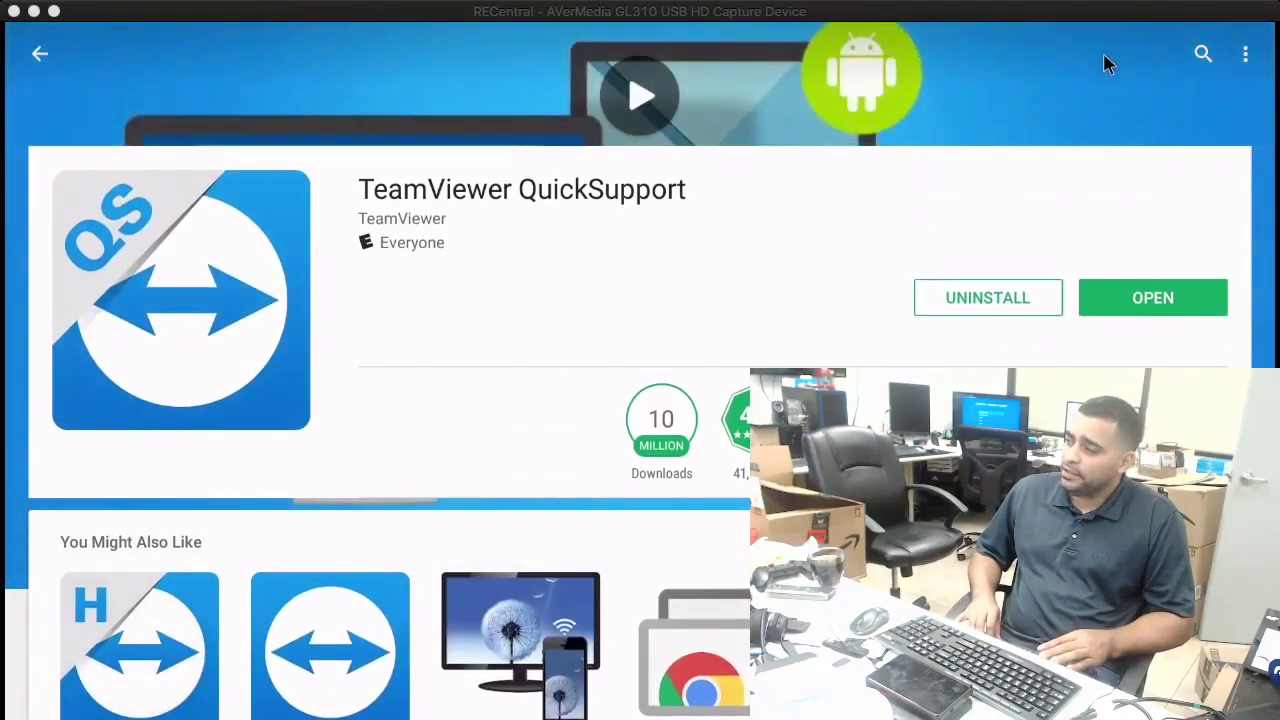
left_click(133, 638)
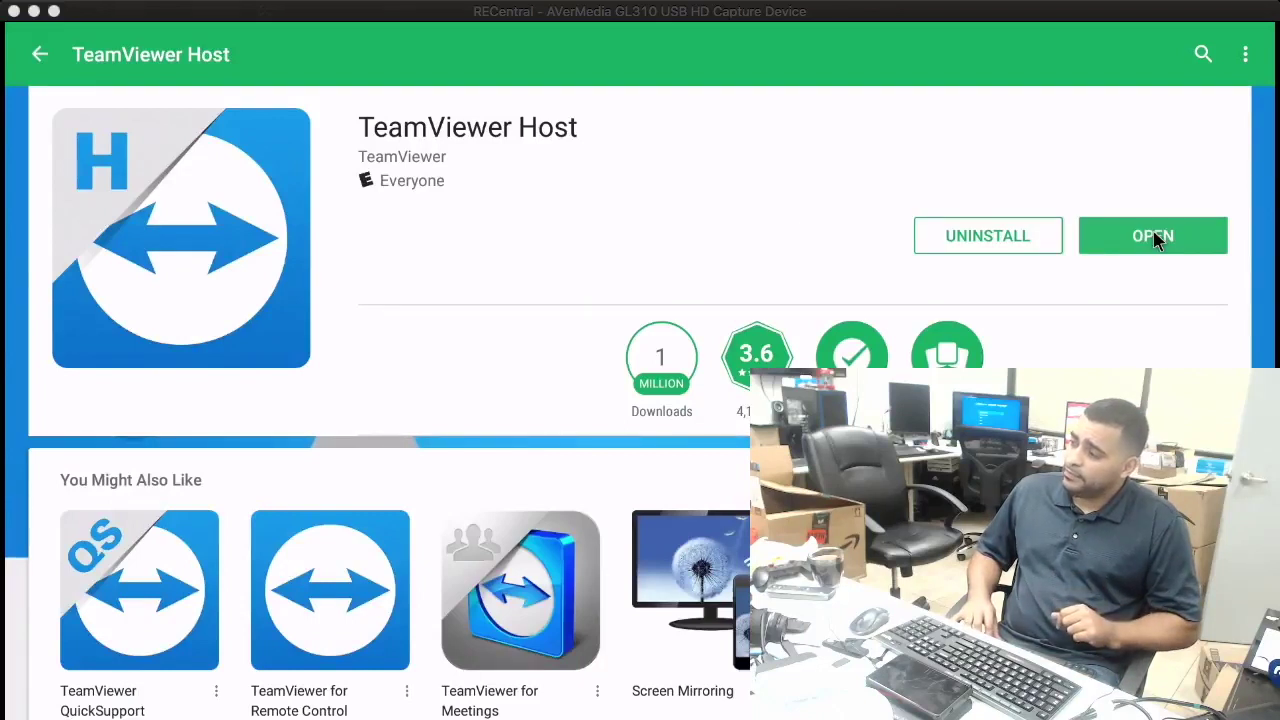
Launch TeamViewer Host from its Play Store page.
left_click(1153, 237)
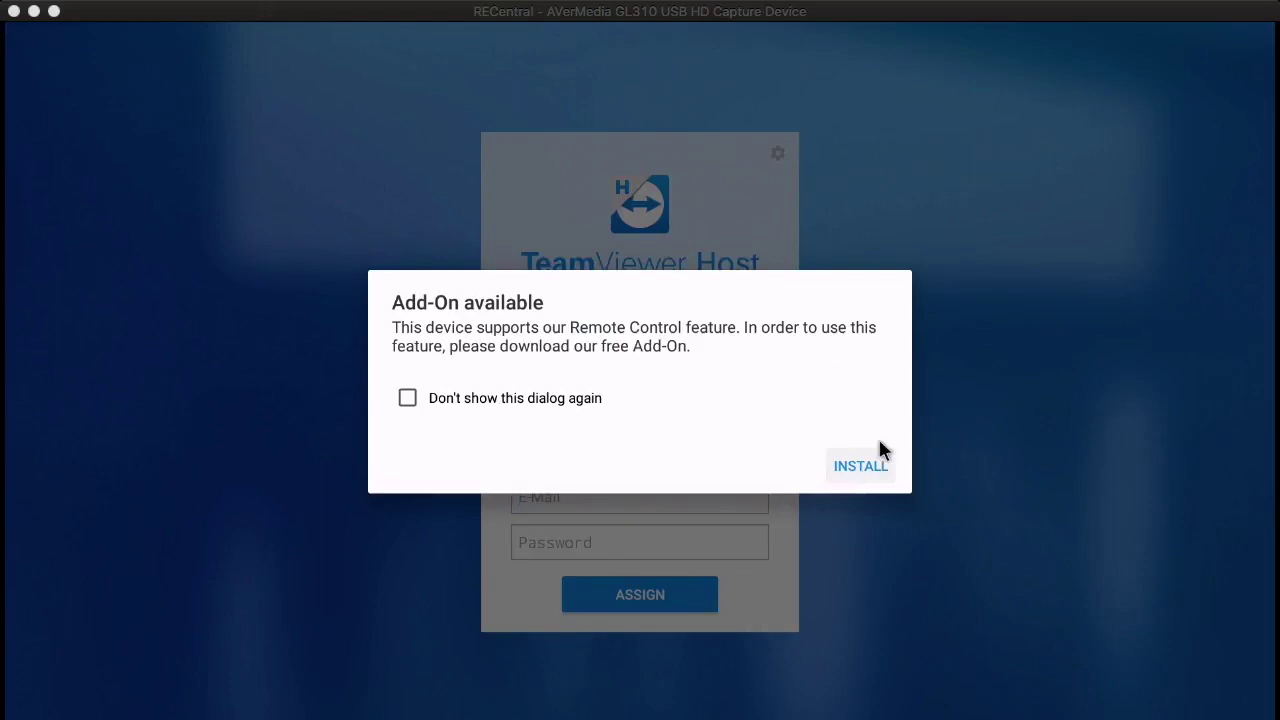
Accept and install the free QuickSupport remote-control add-on, then return to the store page.
left_click(860, 468)
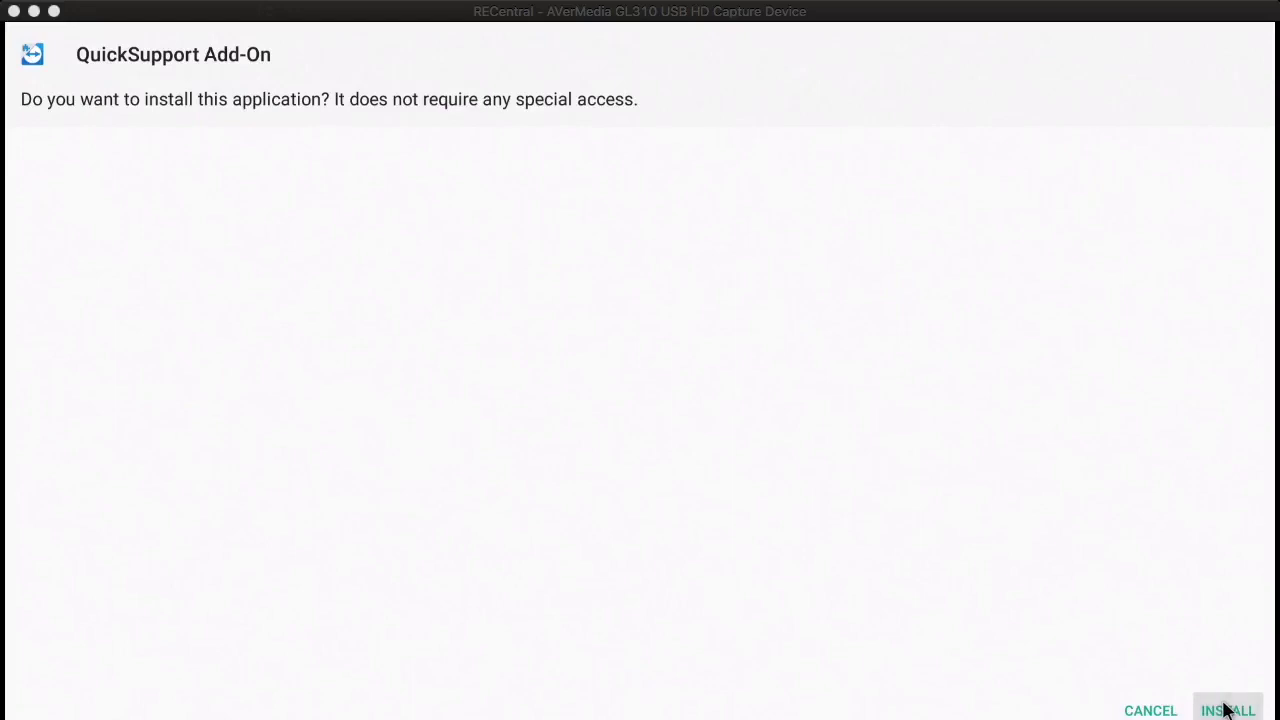
left_click(1227, 710)
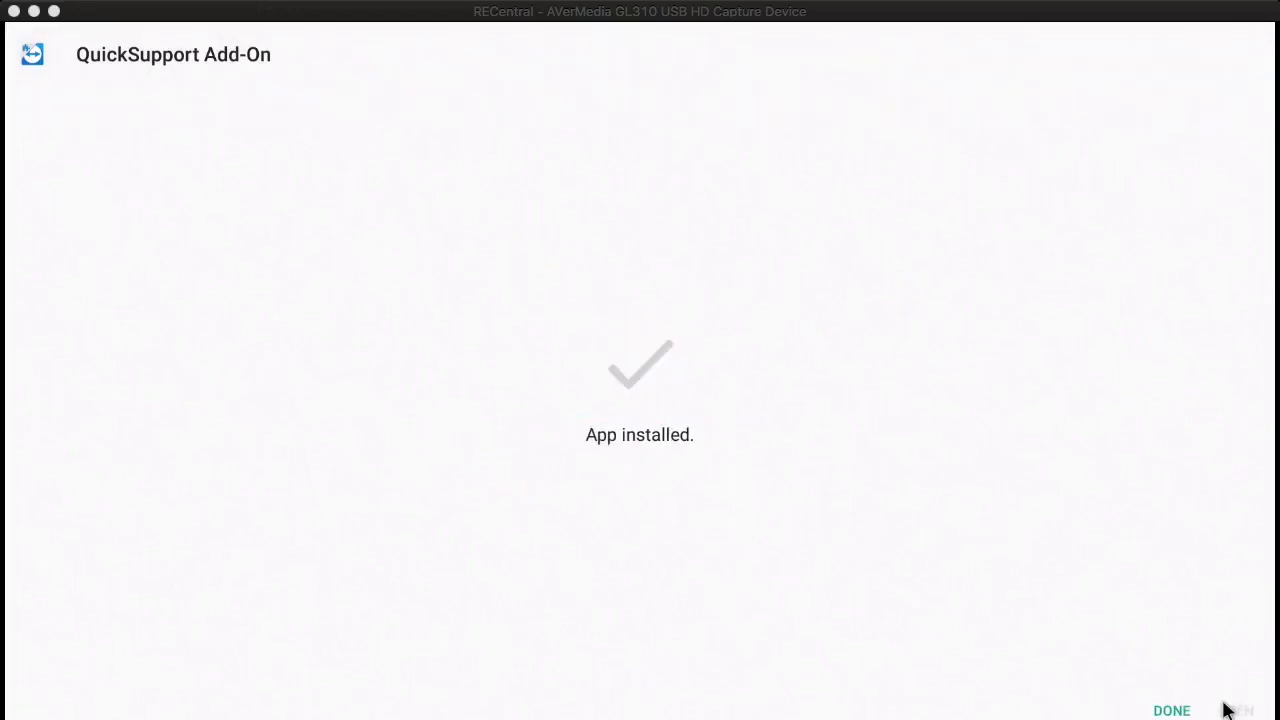
left_click(1171, 710)
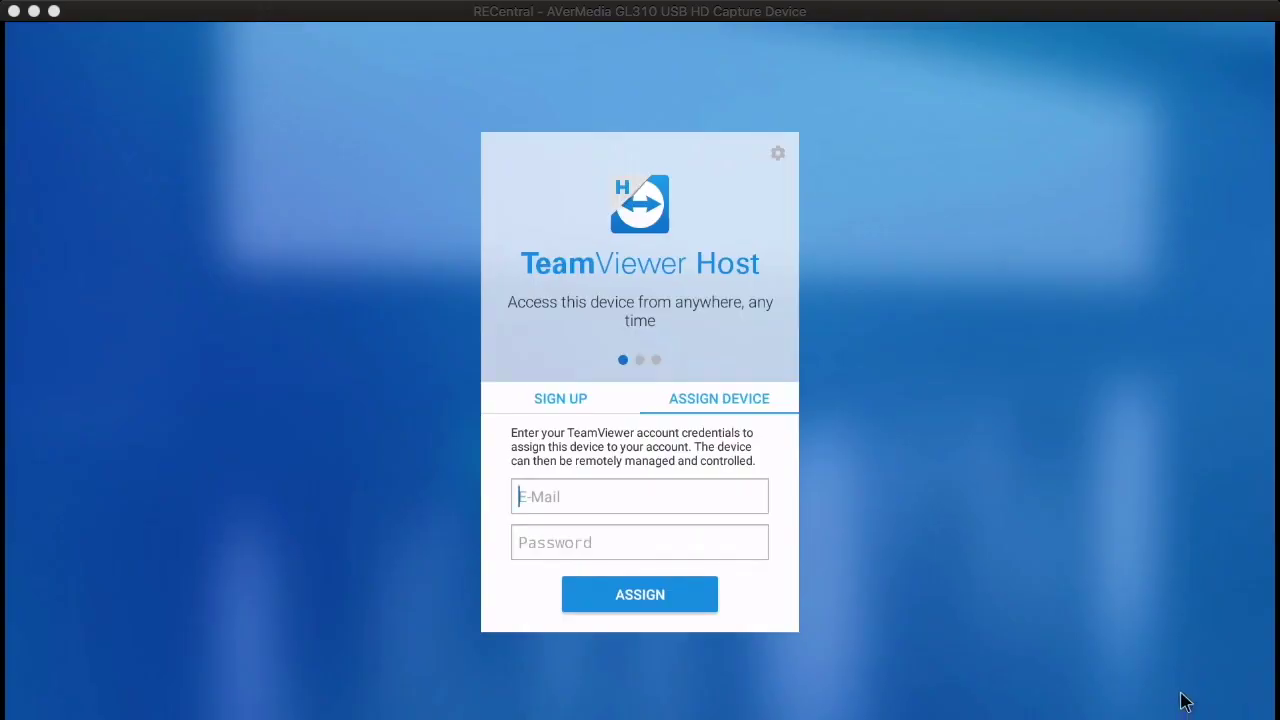
right_click(1130, 585)
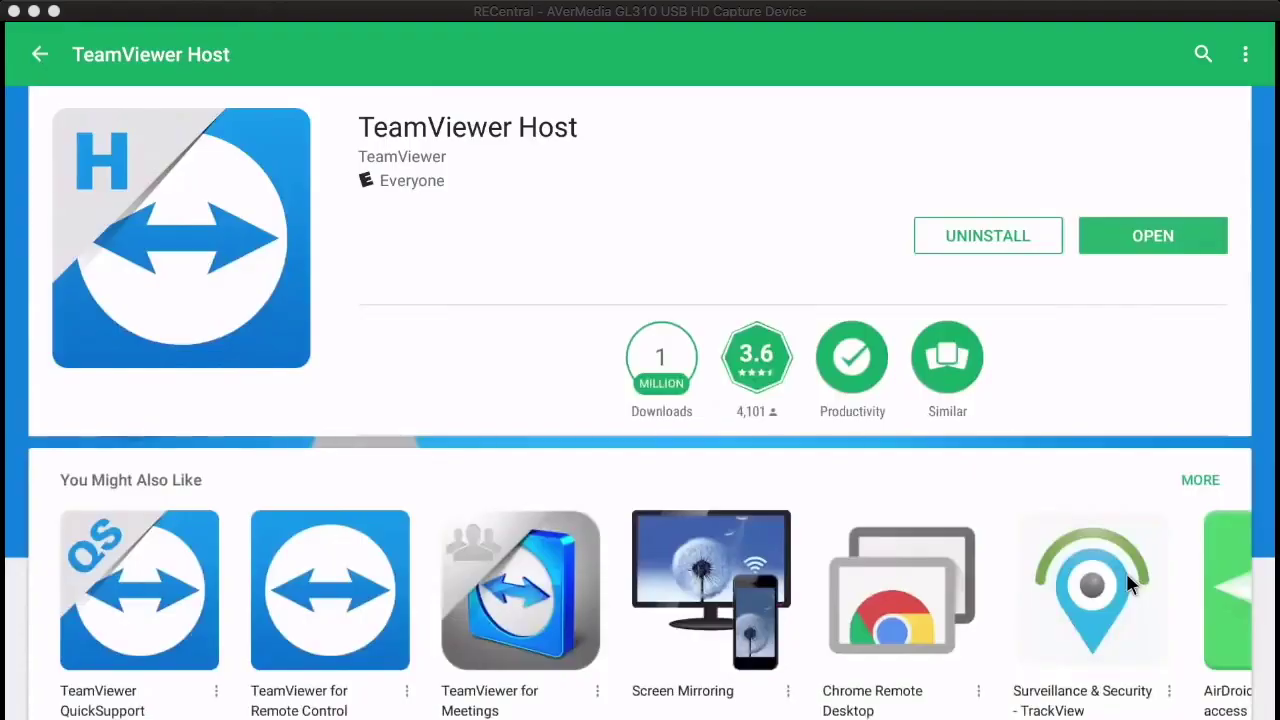
Leave the TeamViewer Host store page and return to the launcher's Apps screen.
right_click(1130, 585)
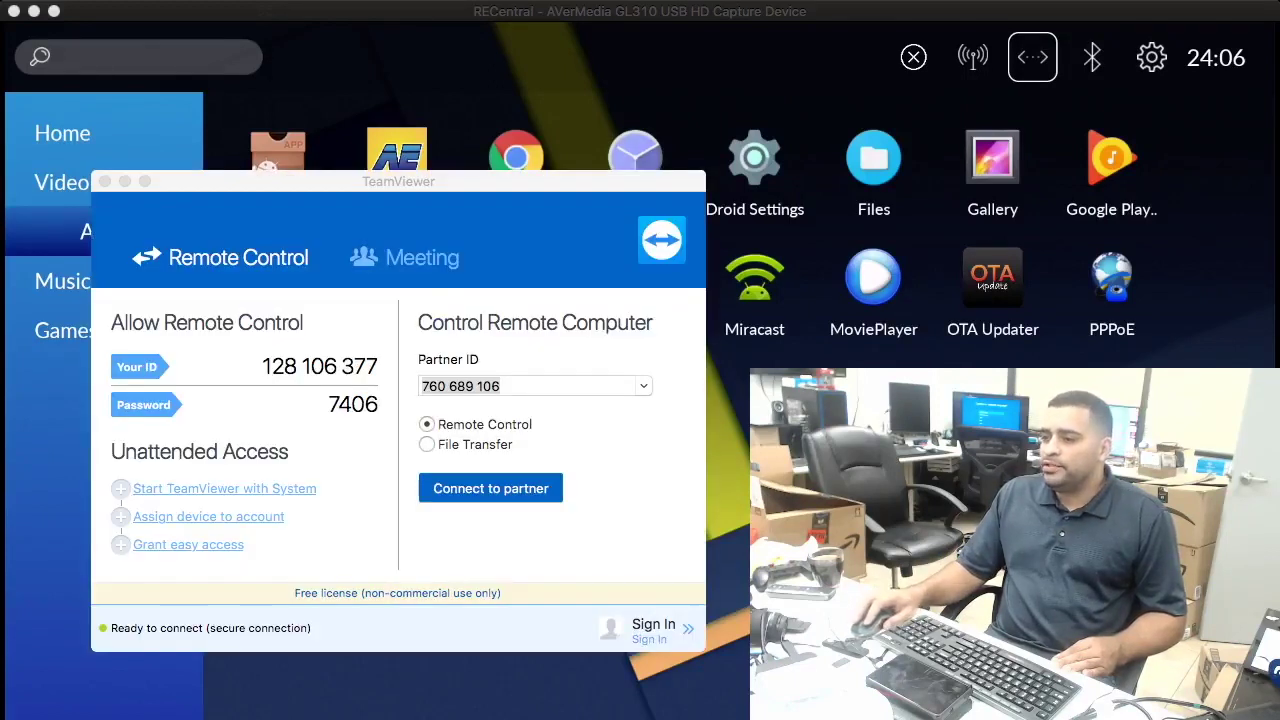
Move the Mac's TeamViewer window aside and launch TeamViewer QuickSupport on the TV box.
left_click_drag(400, 181, 308, 51)
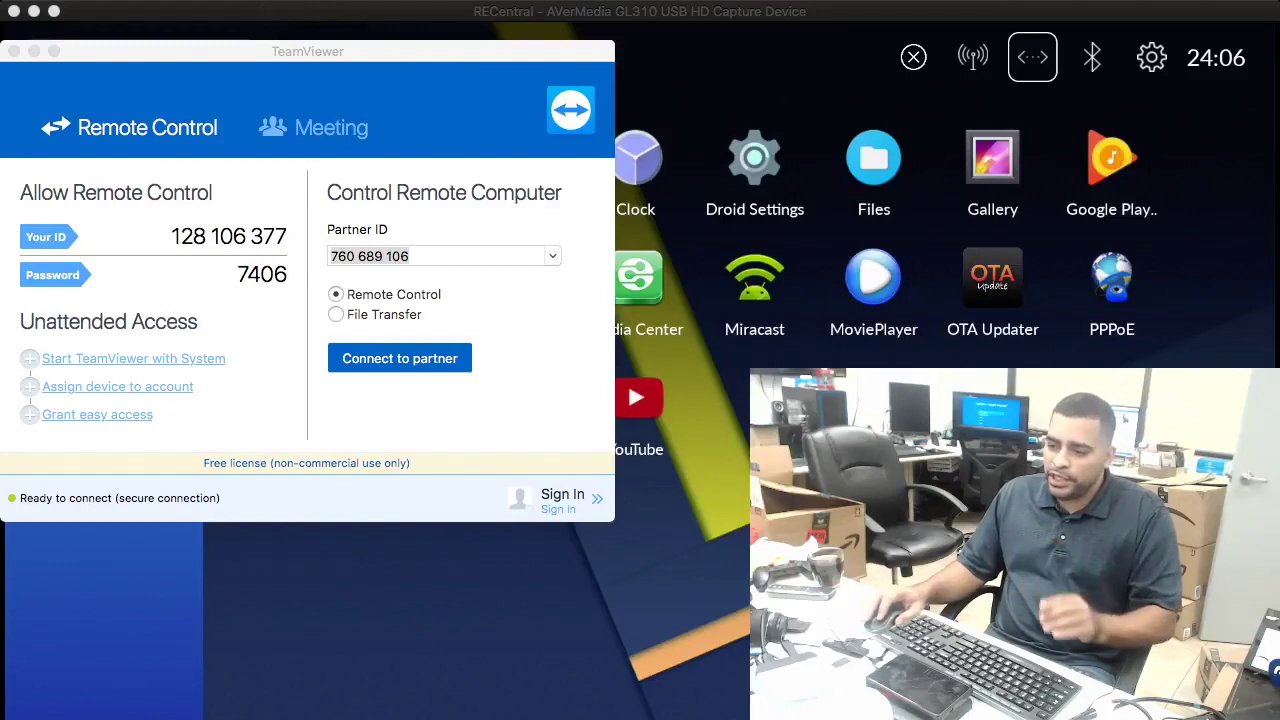
key("super+Tab")
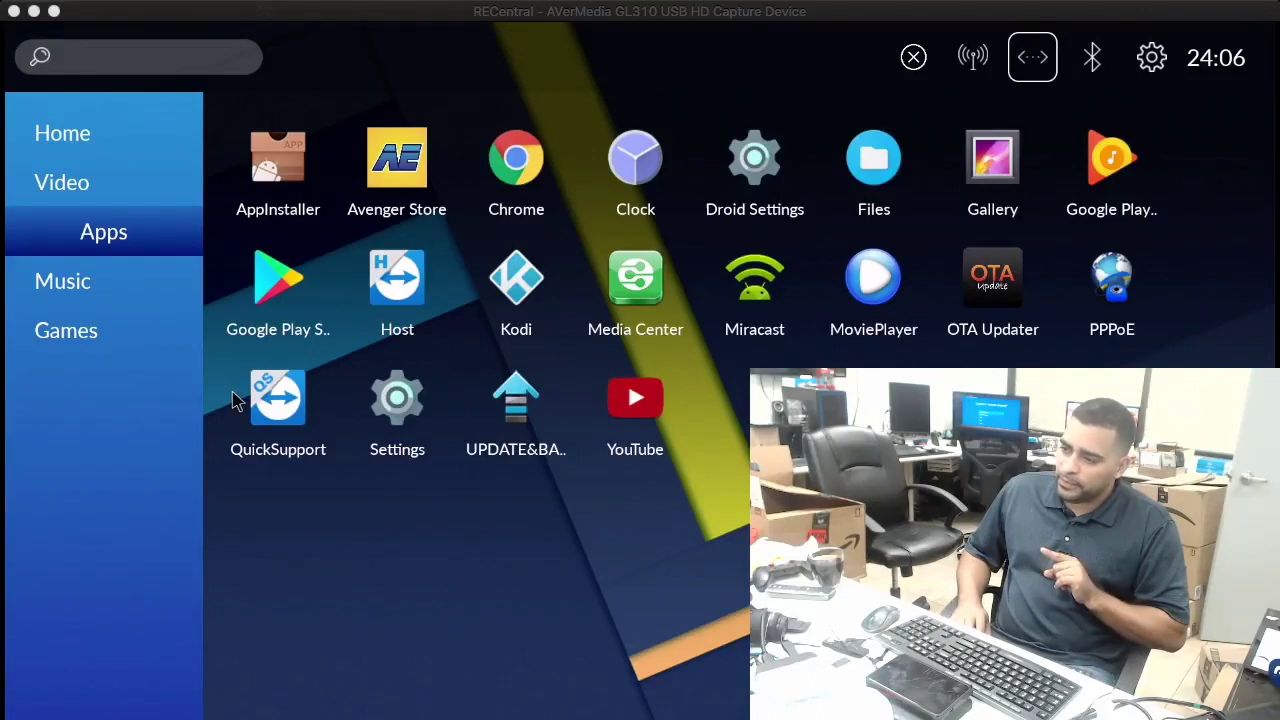
left_click(285, 405)
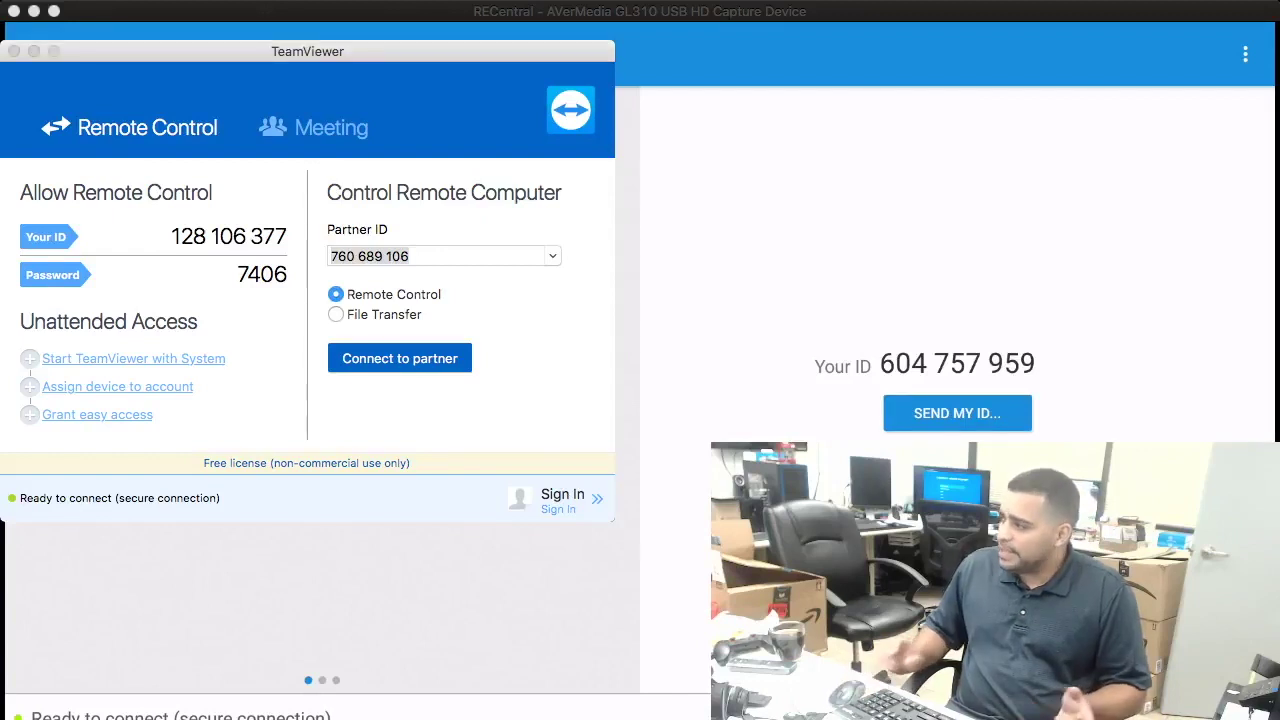
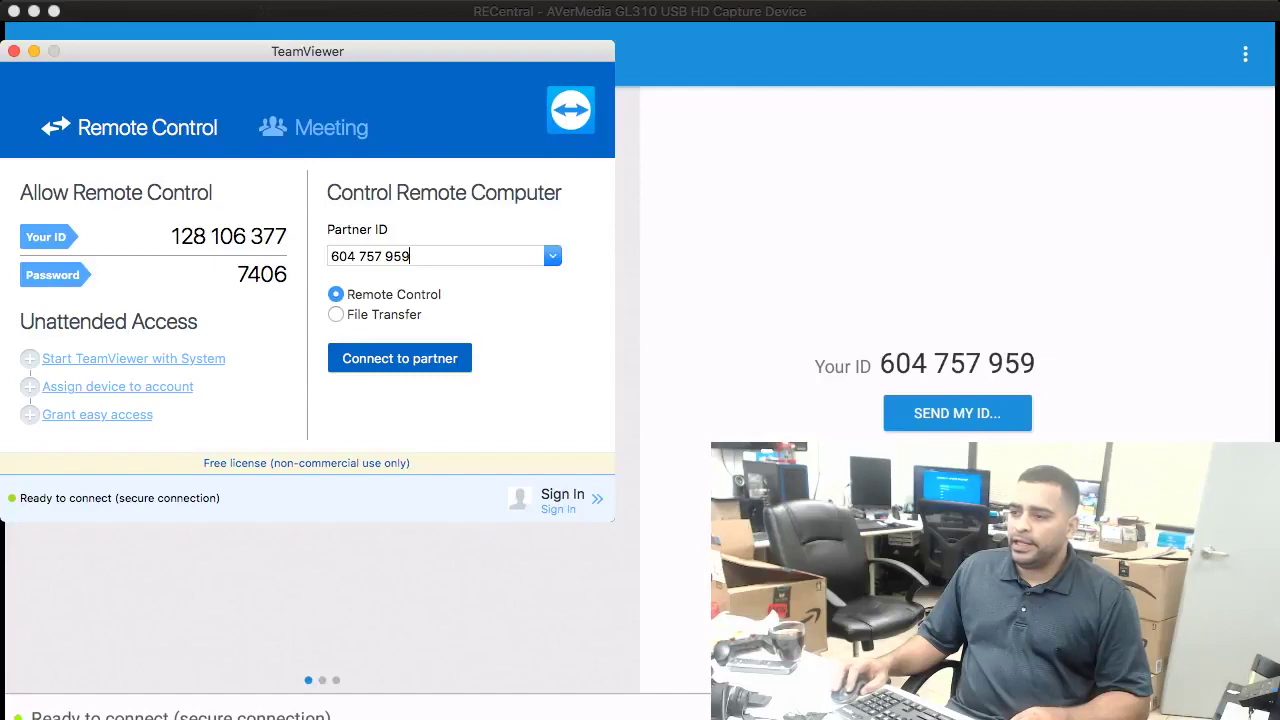
Connect from the Mac to the TV box's QuickSupport ID and allow remote support.
key("Return")
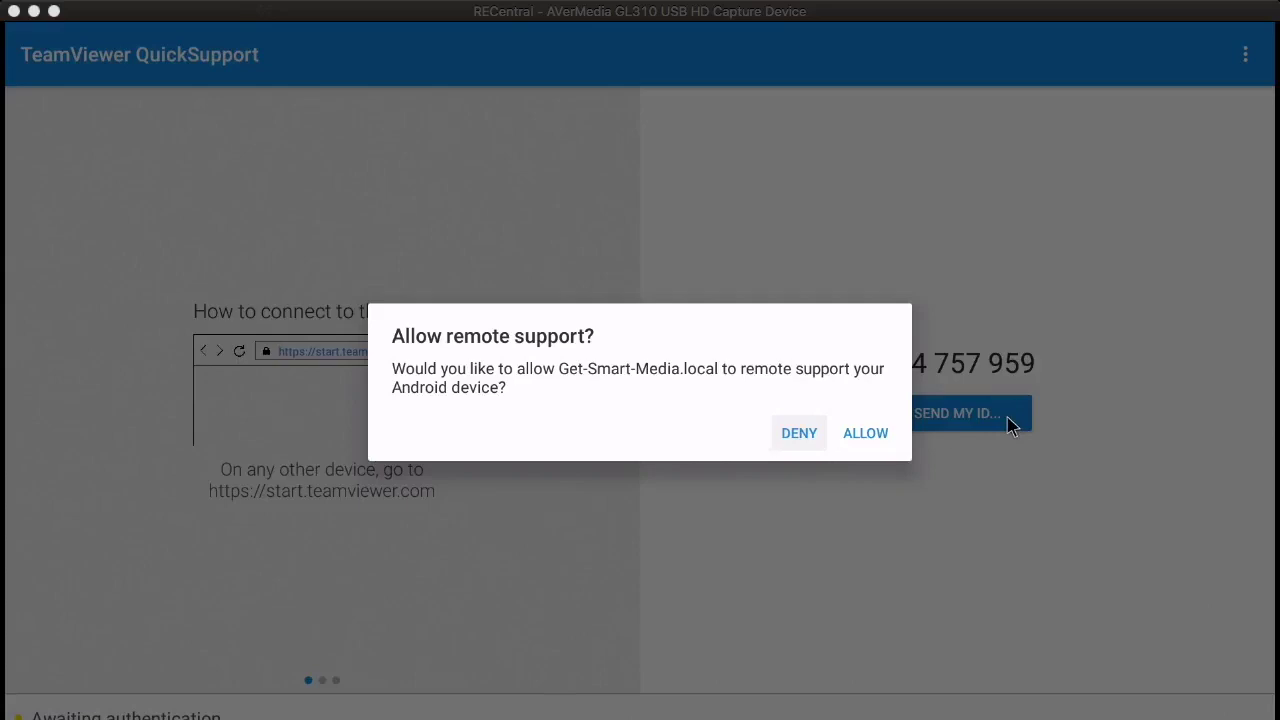
left_click(866, 435)
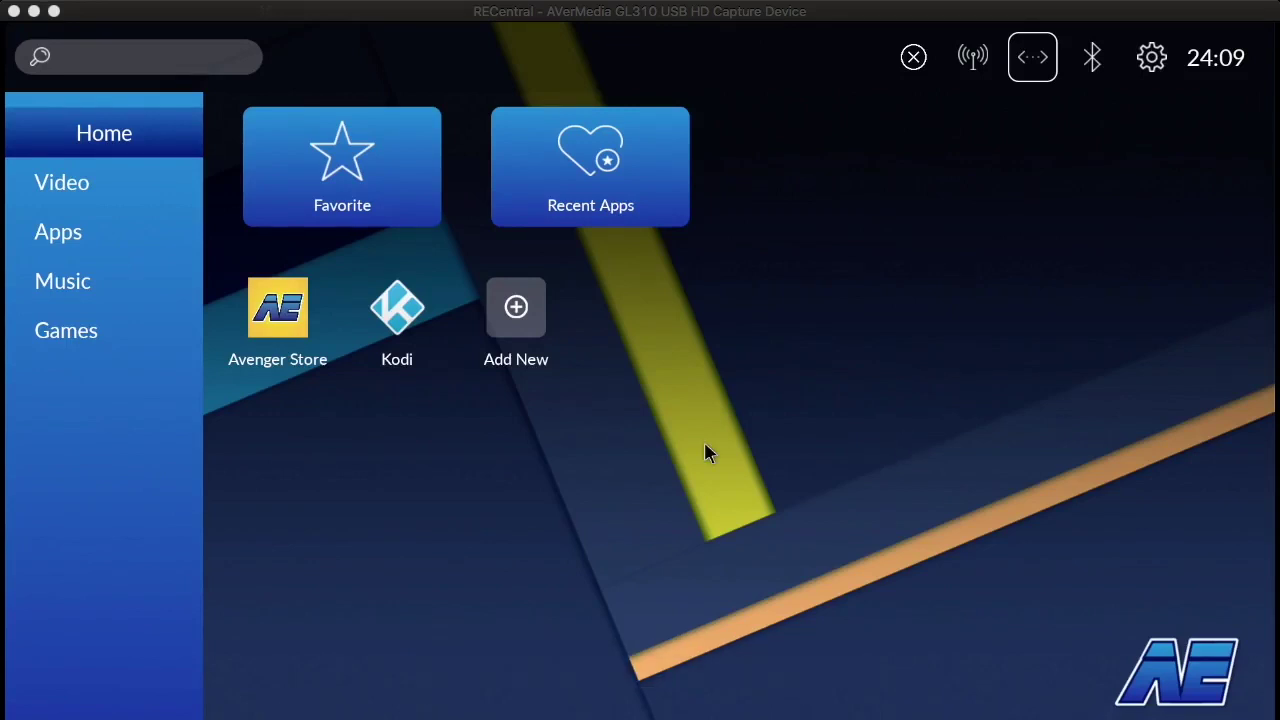
Bring the remote control window to the front and launch Avenger Store on the TV box.
key("super+Tab")
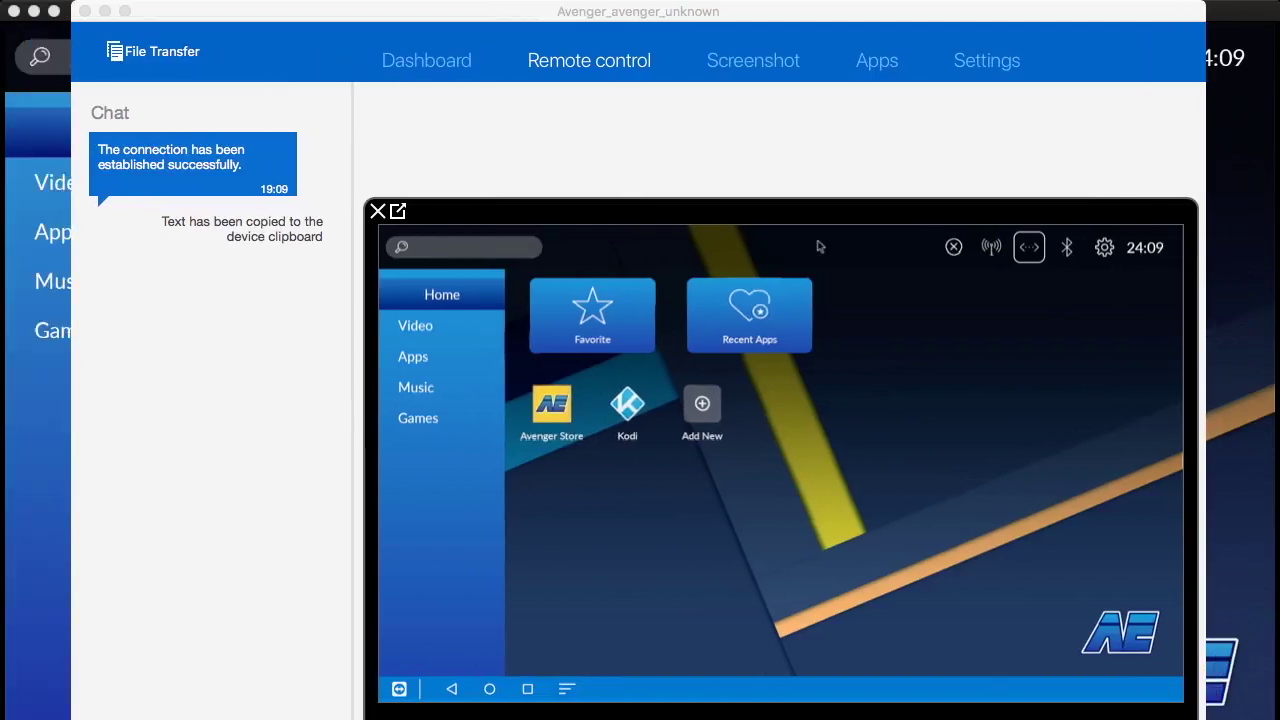
key("super+m")
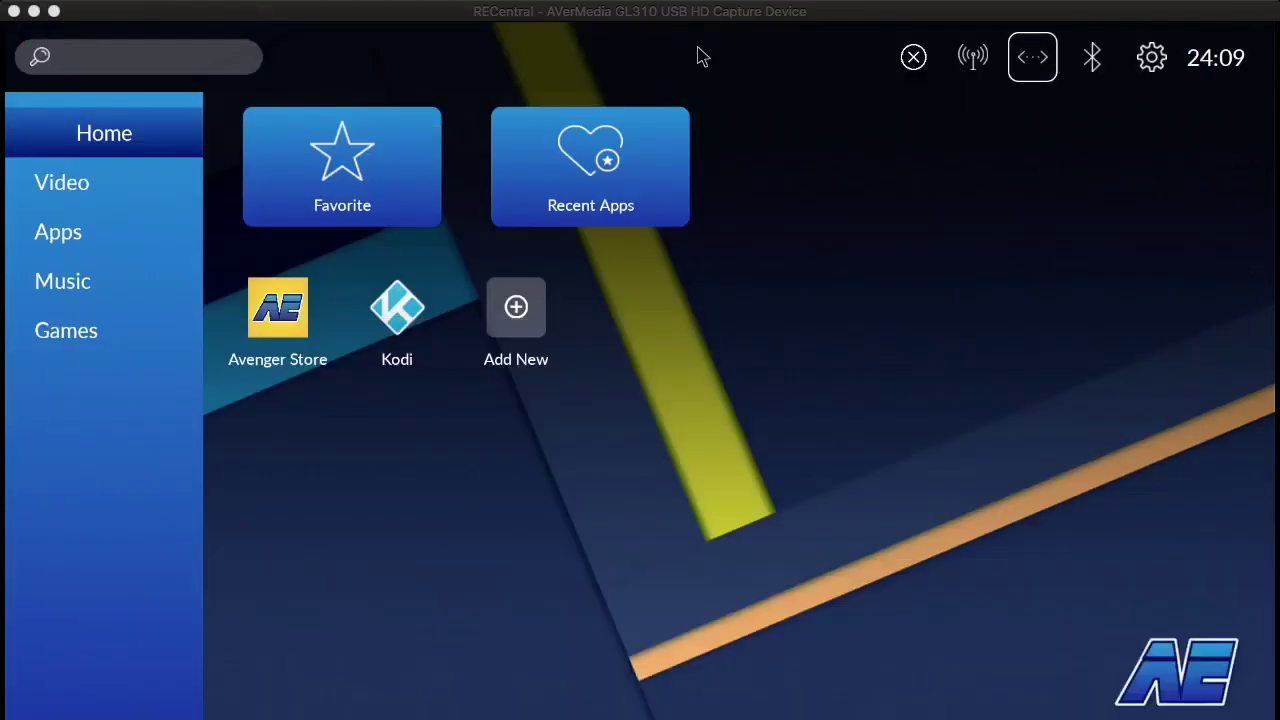
key("super+Tab")
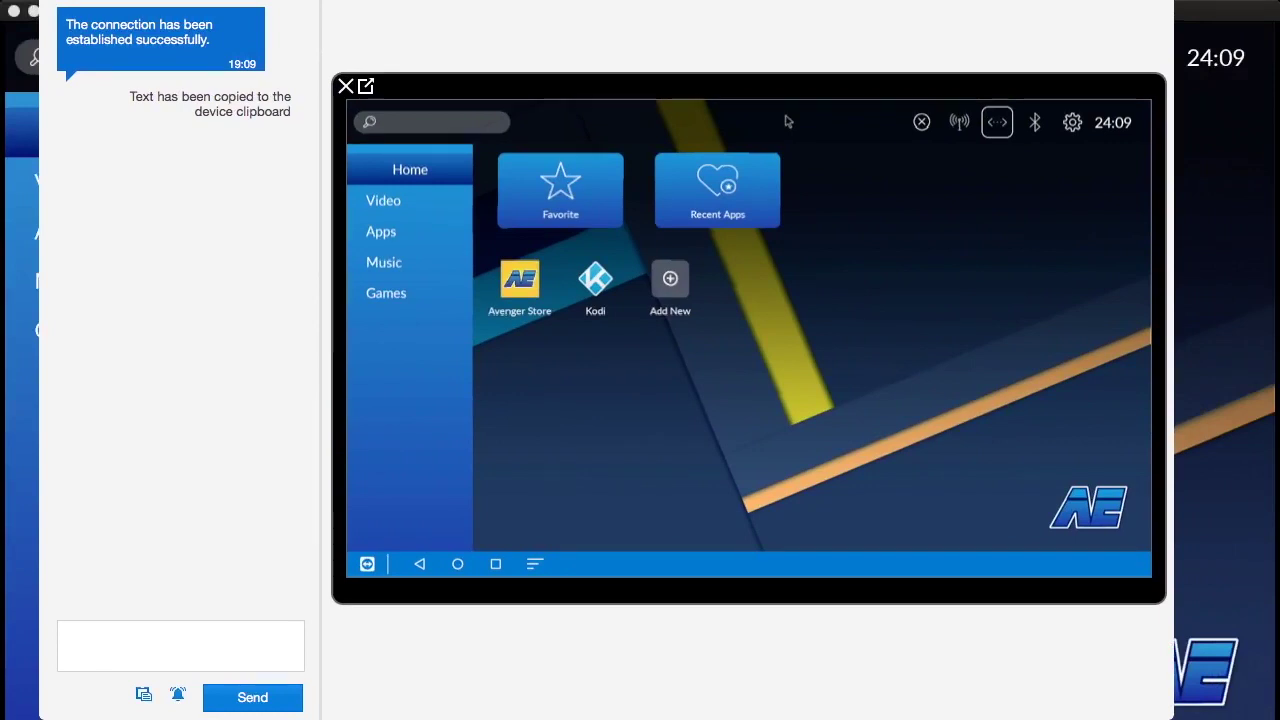
left_click(511, 289)
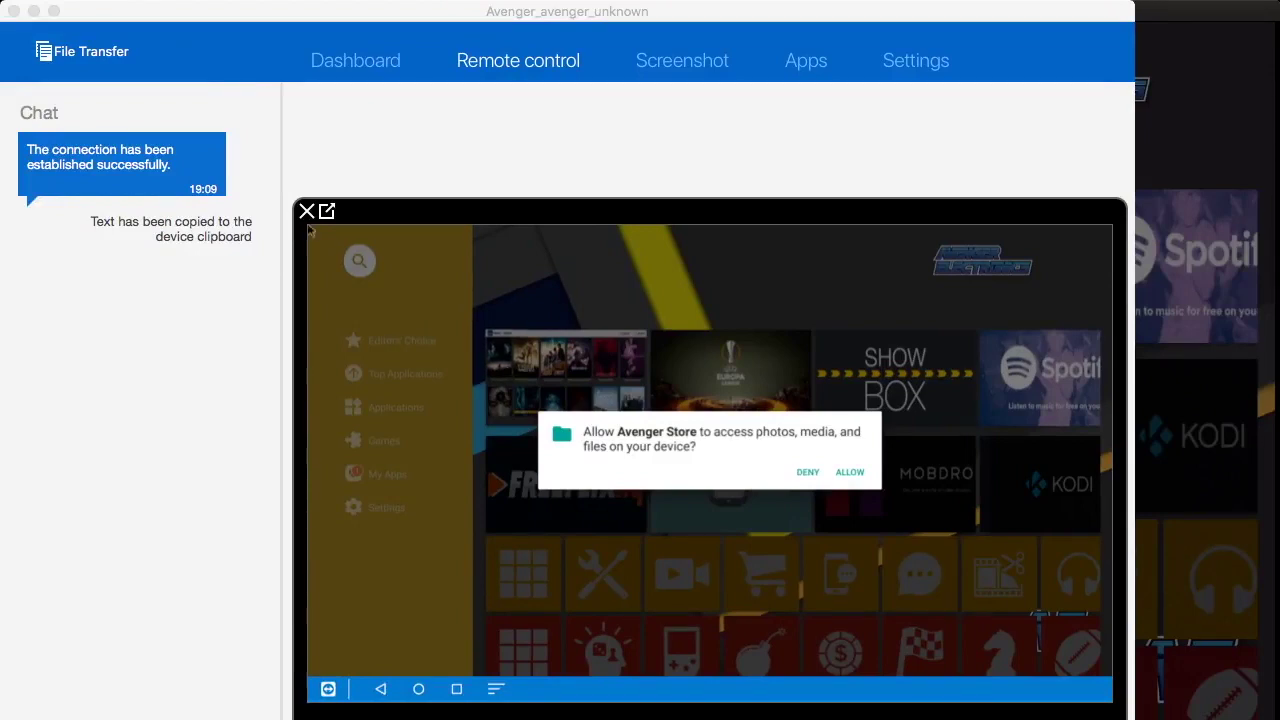
Choose ALLOW to give Avenger Store access to photos, media and files on the TV box.
left_click(520, 245)
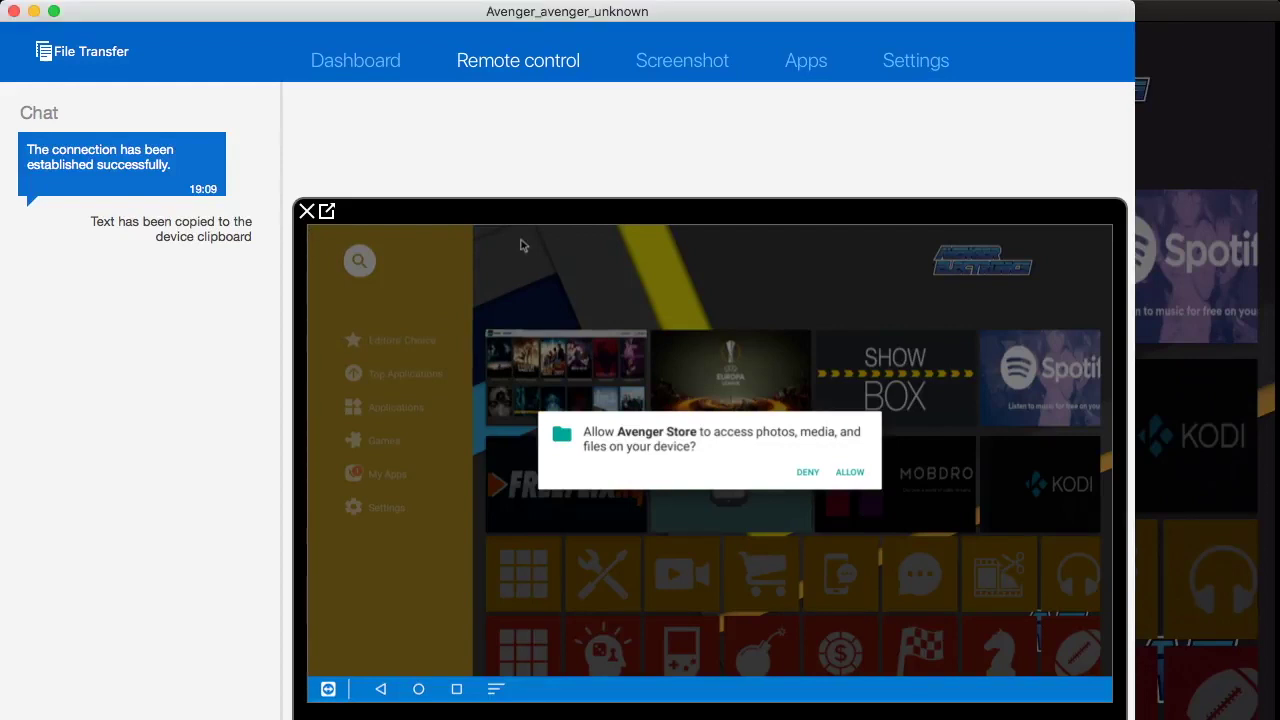
key("Tab")
key("Return")
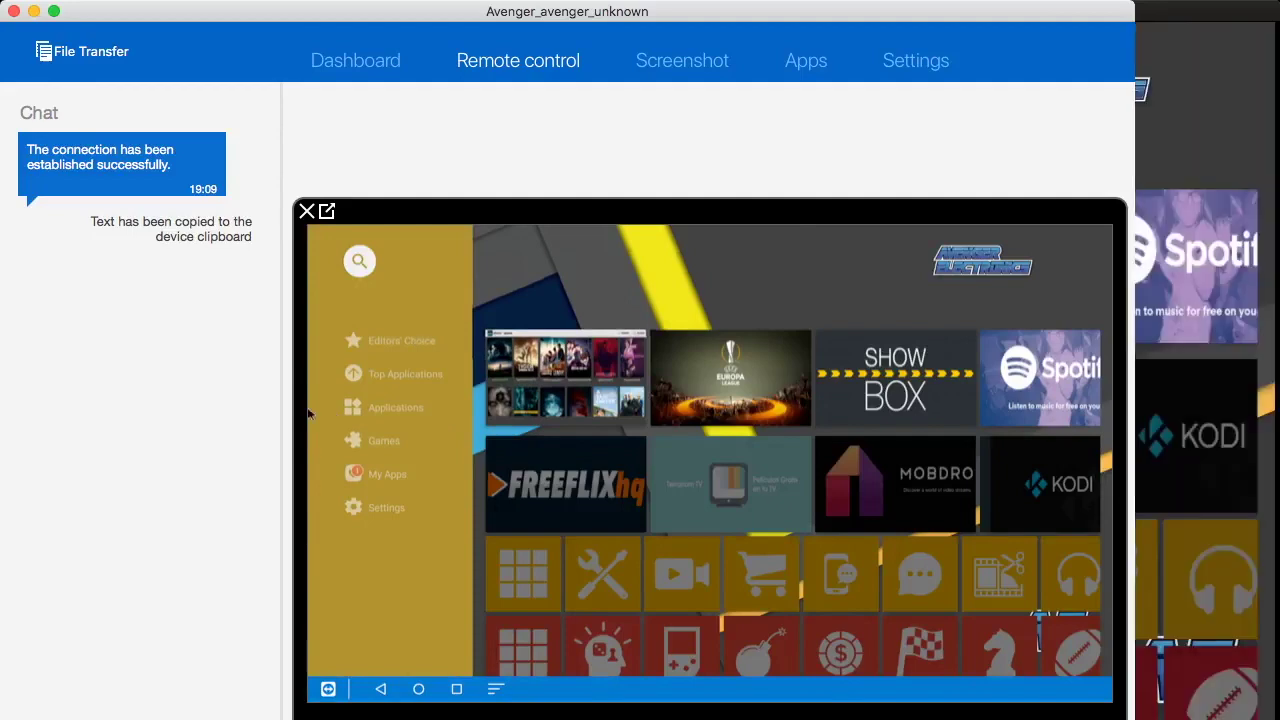
key("super+m")
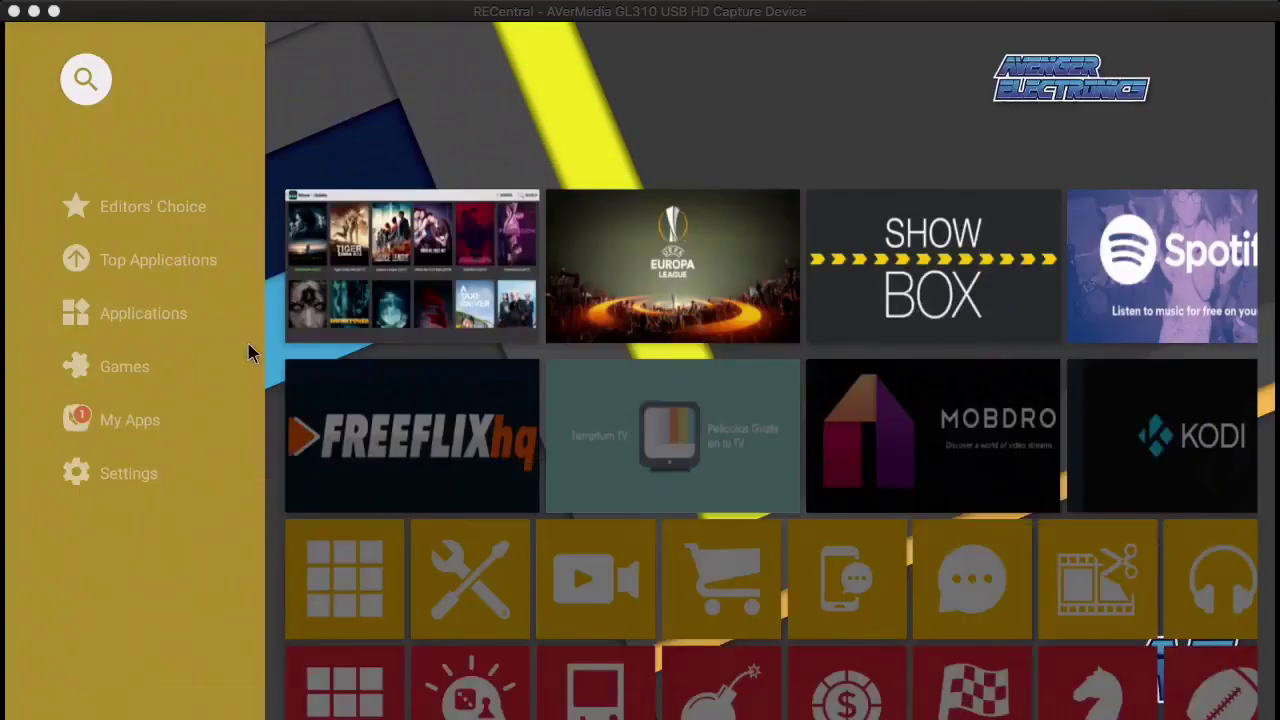
key("super+tab")
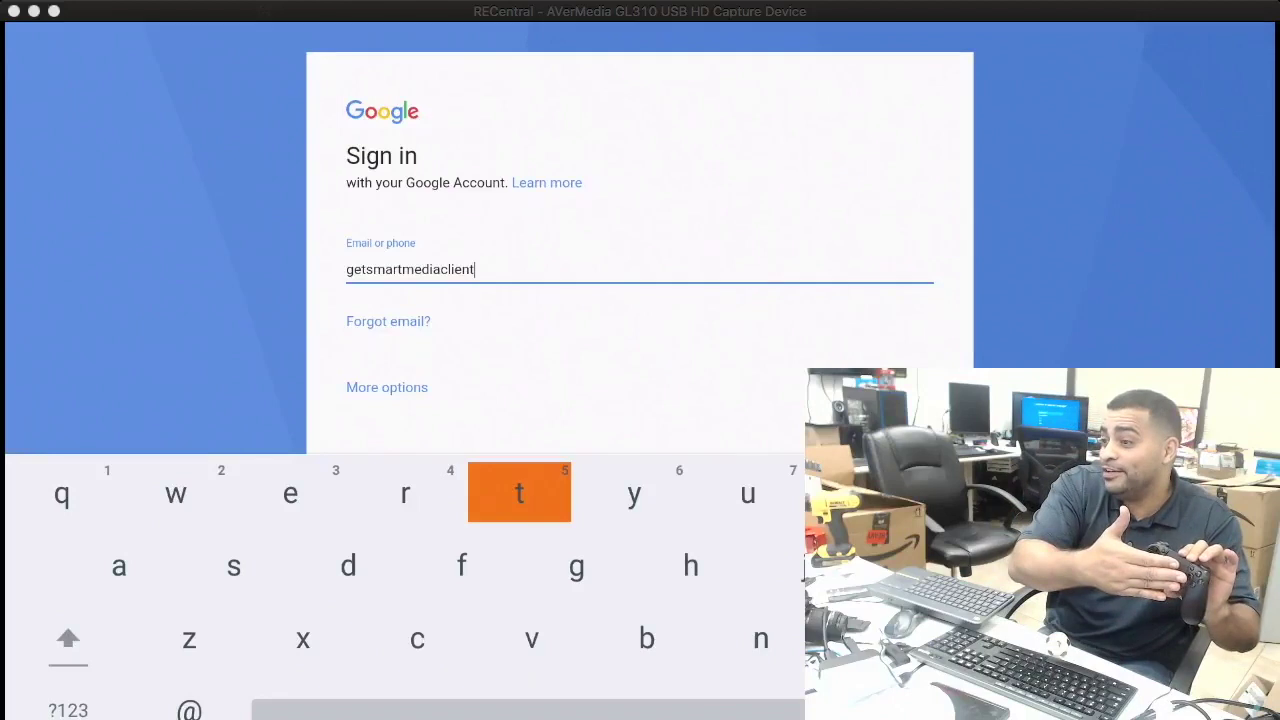
Move across the on-screen keyboard to the next letter of the account e-mail.
key("Left")
key("Left")
key("Left")
key("Left")
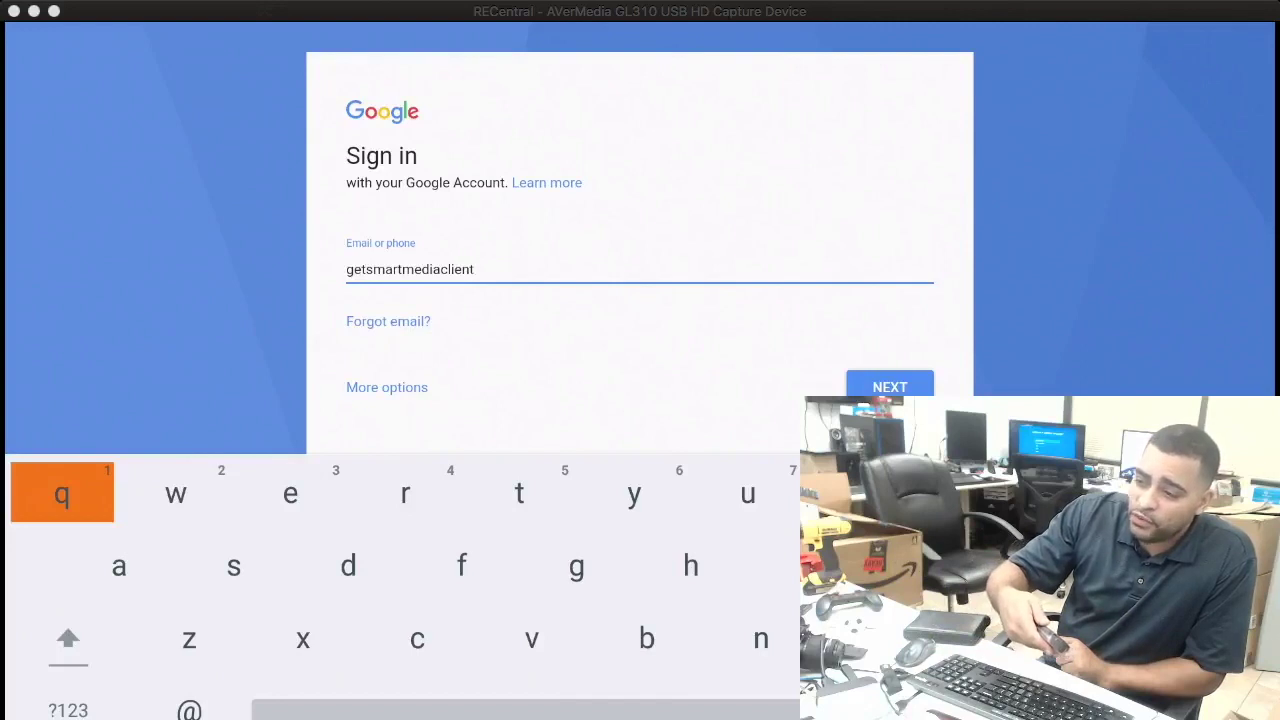
key("Right")
key("Right")
key("Right")
key("Right")
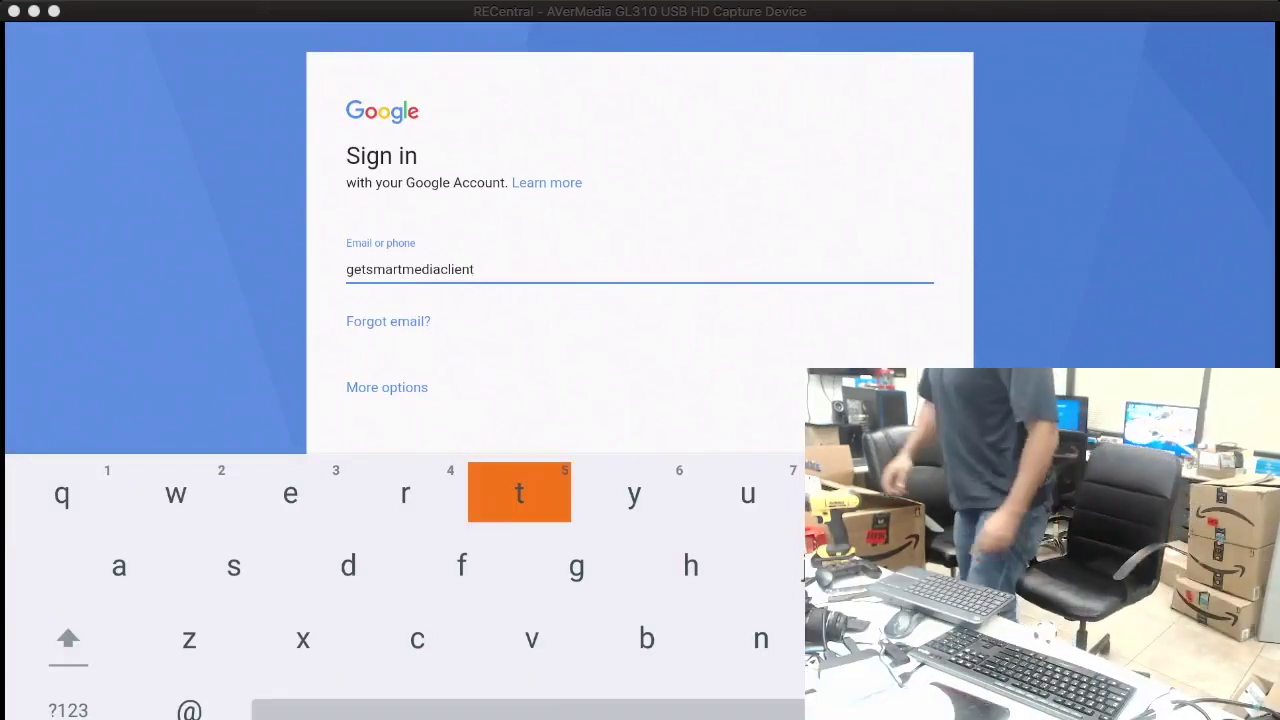